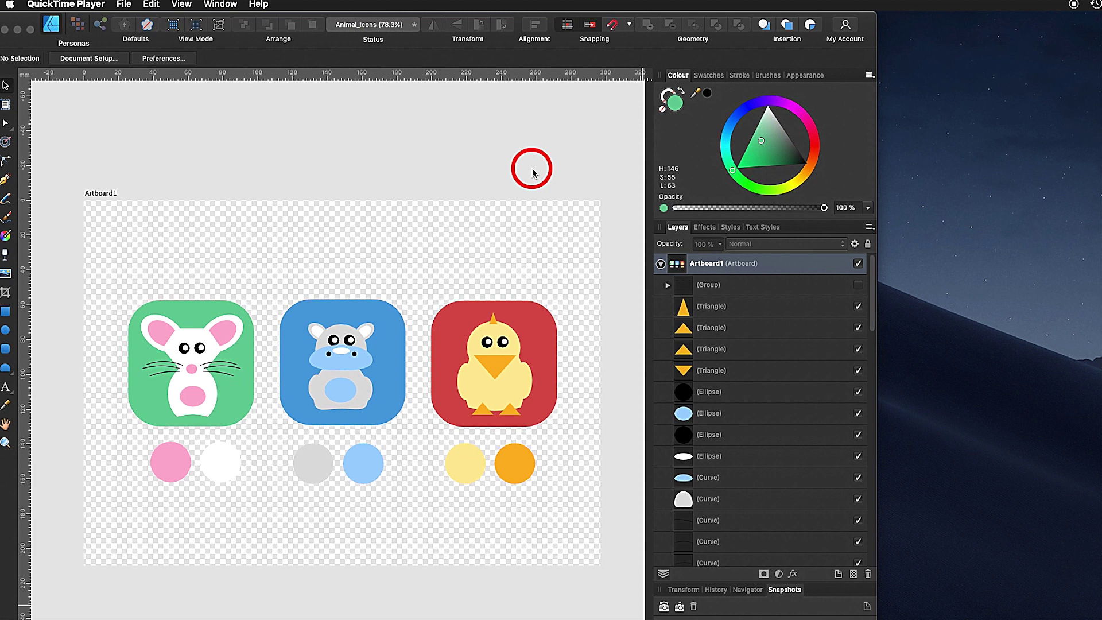
Inspect the blue hippo tile's fill colour and read its hex value 4EA2DC
{"action": "left_click", "coordinate": [533, 172]}
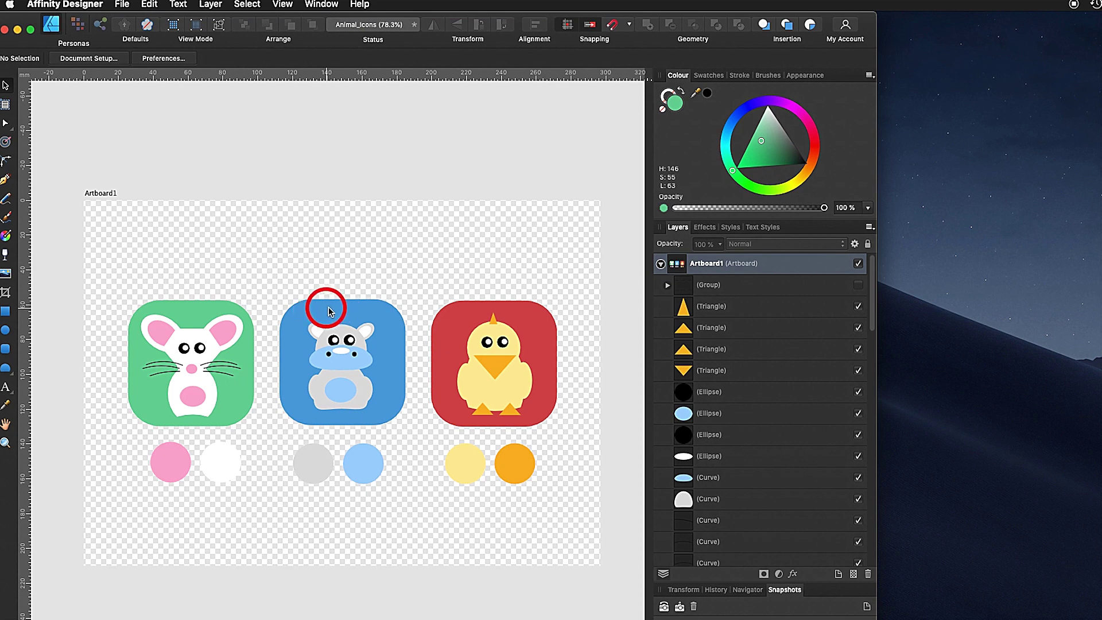
{"action": "left_click", "coordinate": [339, 311]}
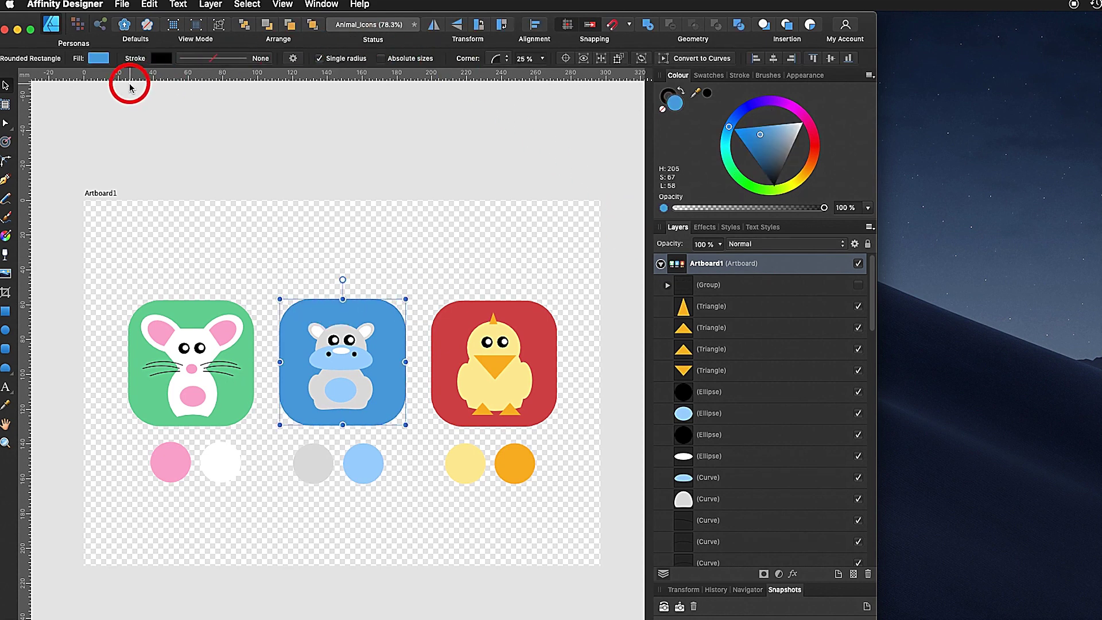
{"action": "left_click", "coordinate": [98, 59]}
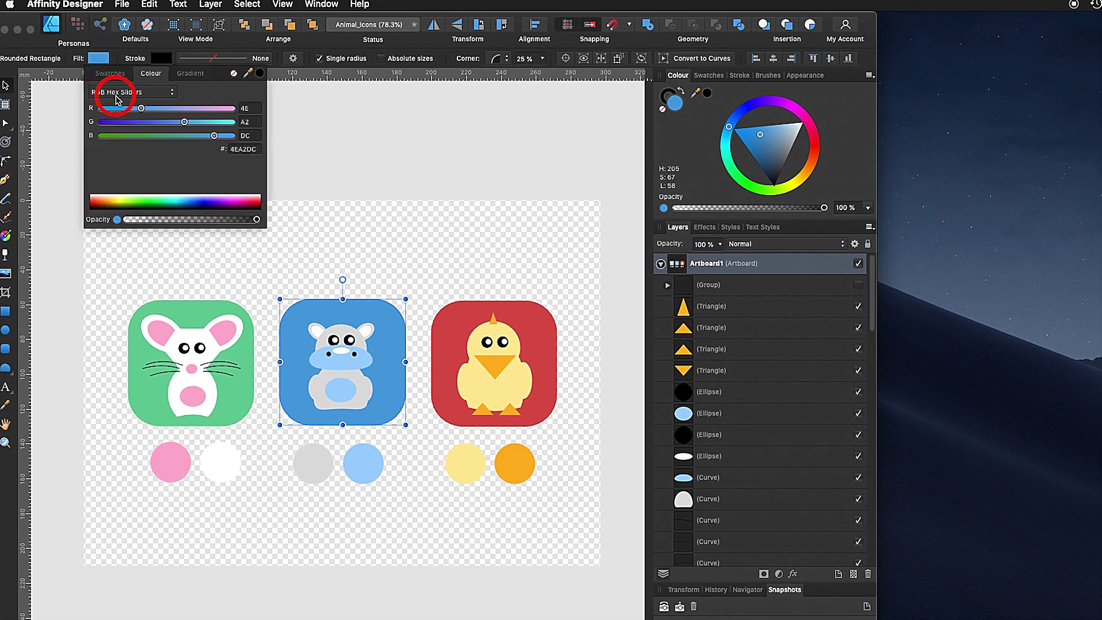
{"action": "left_click", "coordinate": [171, 95]}
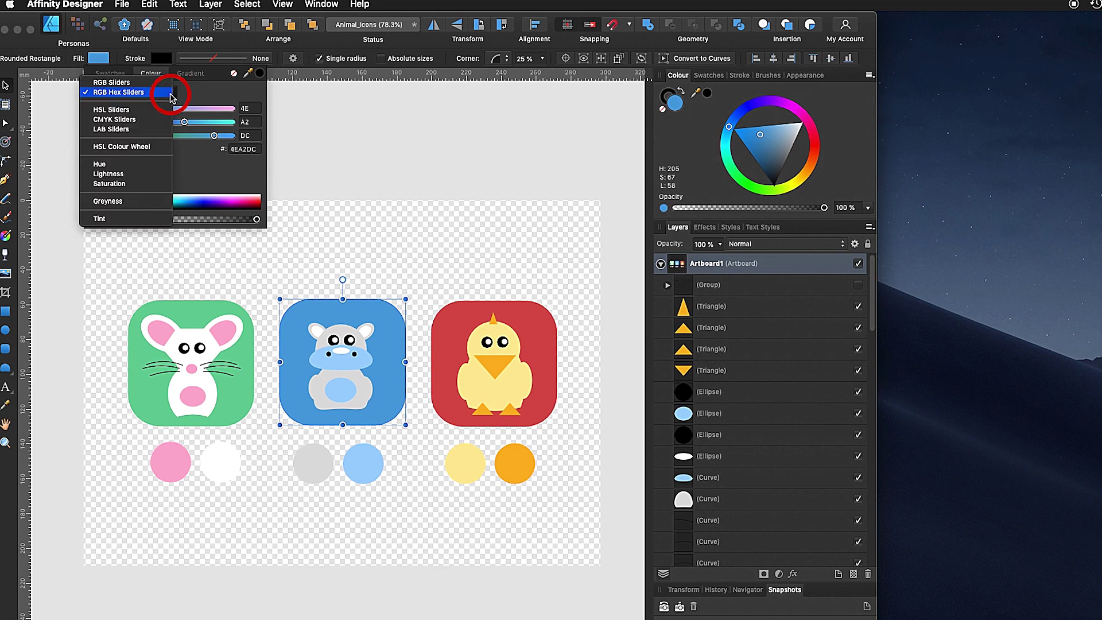
{"action": "left_click", "coordinate": [131, 147]}
{"action": "left_click", "coordinate": [133, 92]}
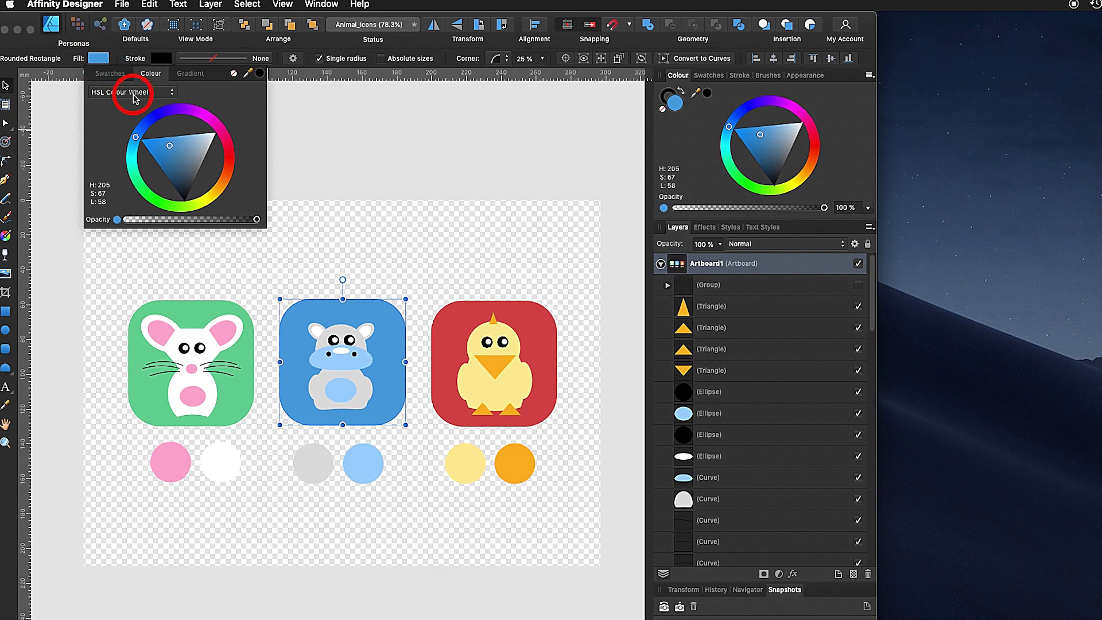
{"action": "left_click", "coordinate": [130, 39]}
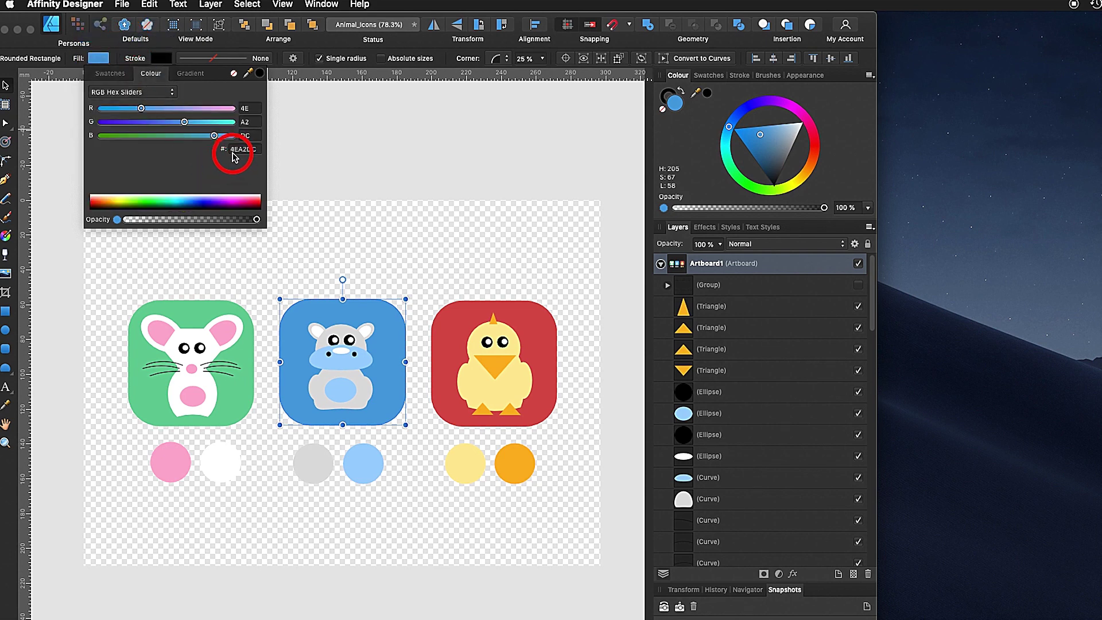
{"action": "left_click_drag", "start_coordinate": [235, 157], "coordinate": [251, 158]}
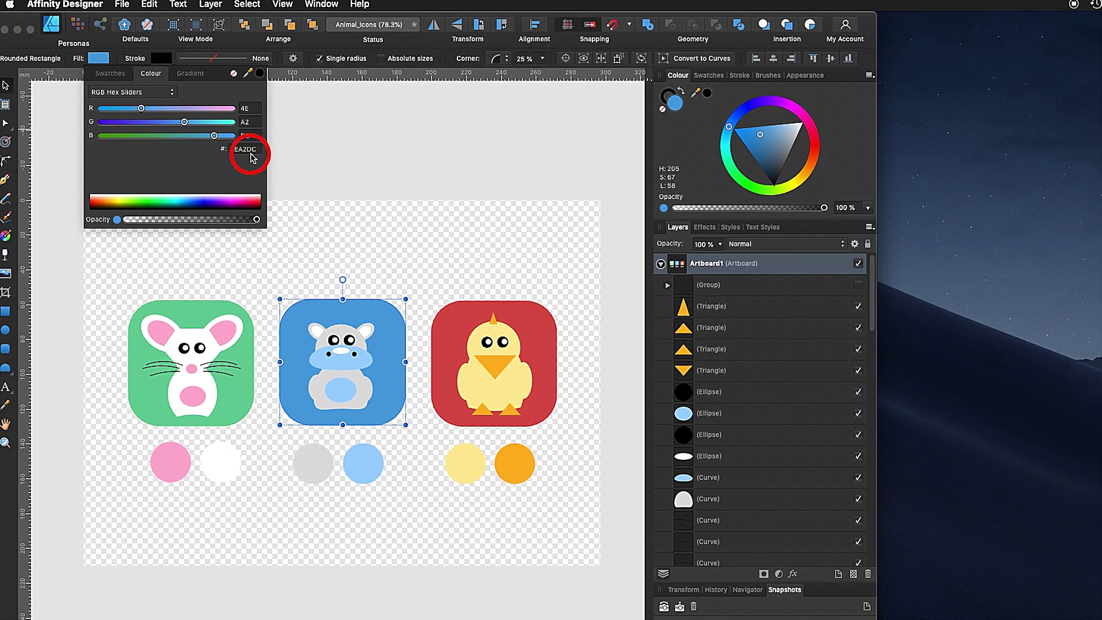
{"action": "left_click", "coordinate": [362, 254]}
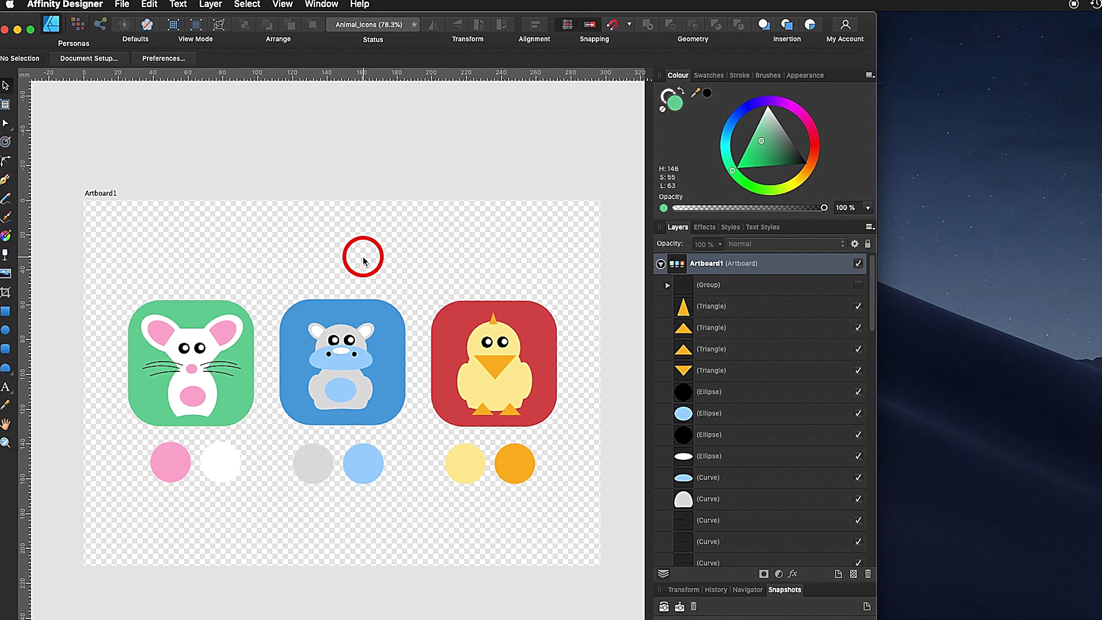
Create a new A4 landscape document with an artboard and margins turned off
{"action": "left_click", "coordinate": [120, 7]}
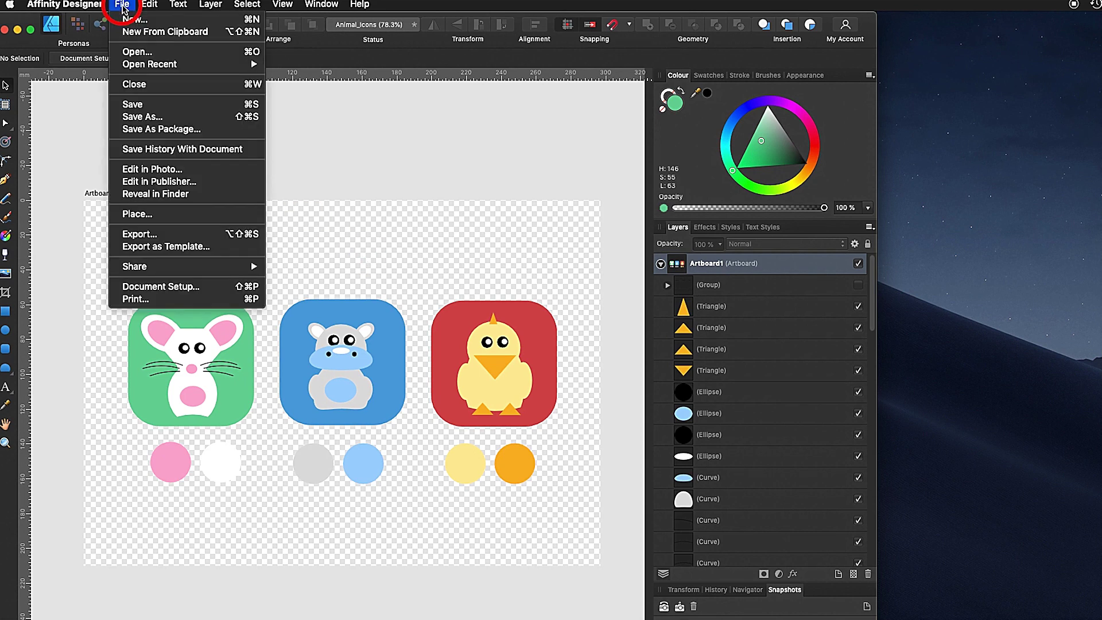
{"action": "left_click", "coordinate": [125, 20]}
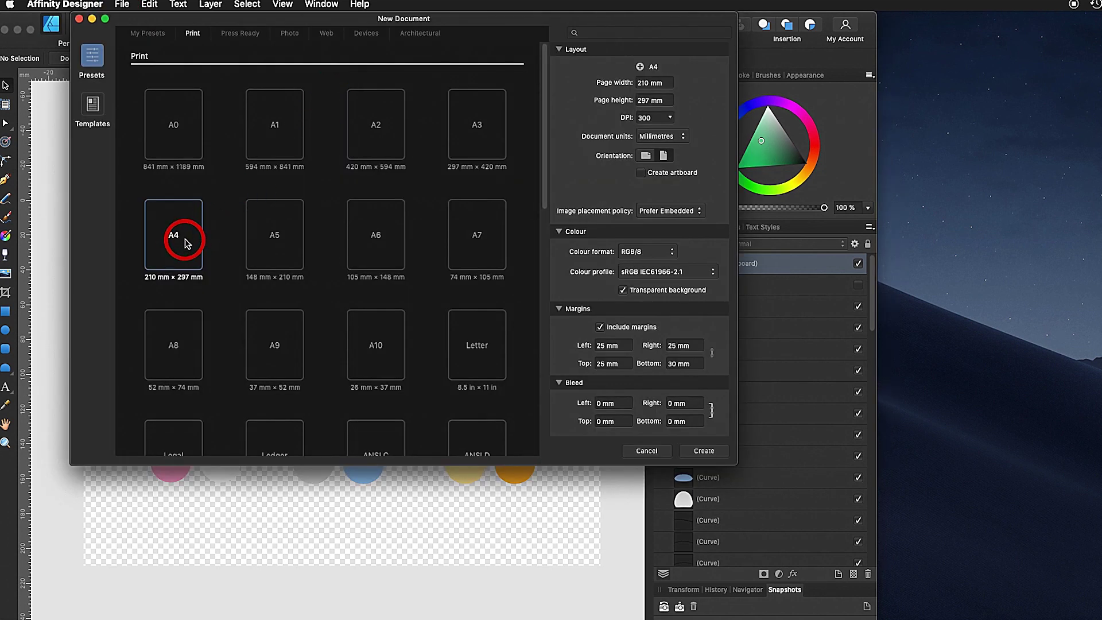
{"action": "left_click", "coordinate": [646, 156]}
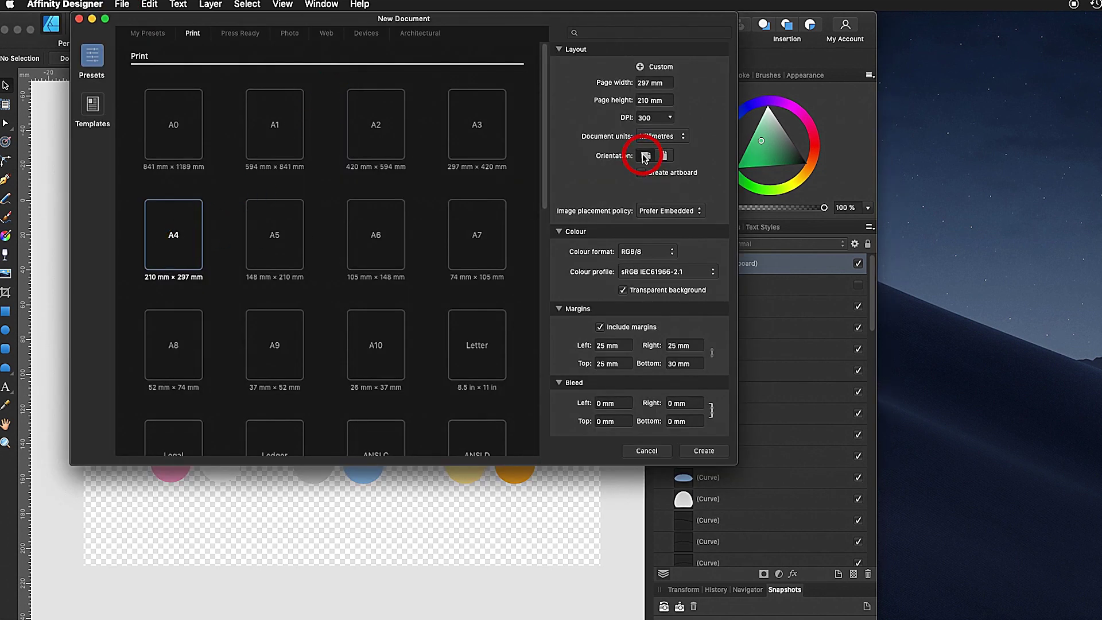
{"action": "left_click", "coordinate": [642, 173]}
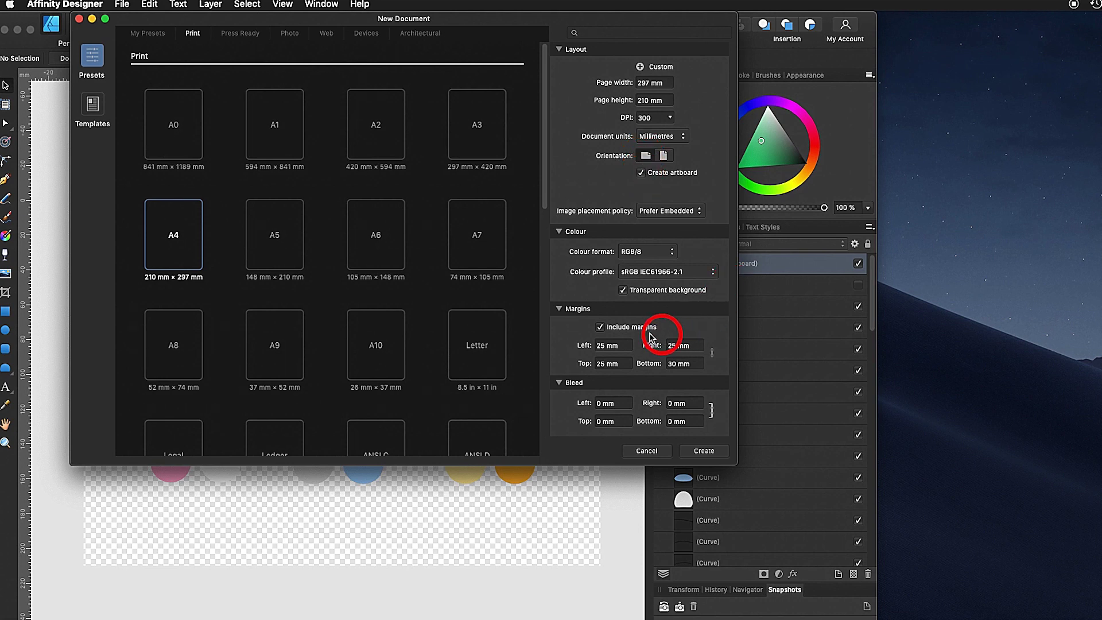
{"action": "left_click", "coordinate": [601, 328]}
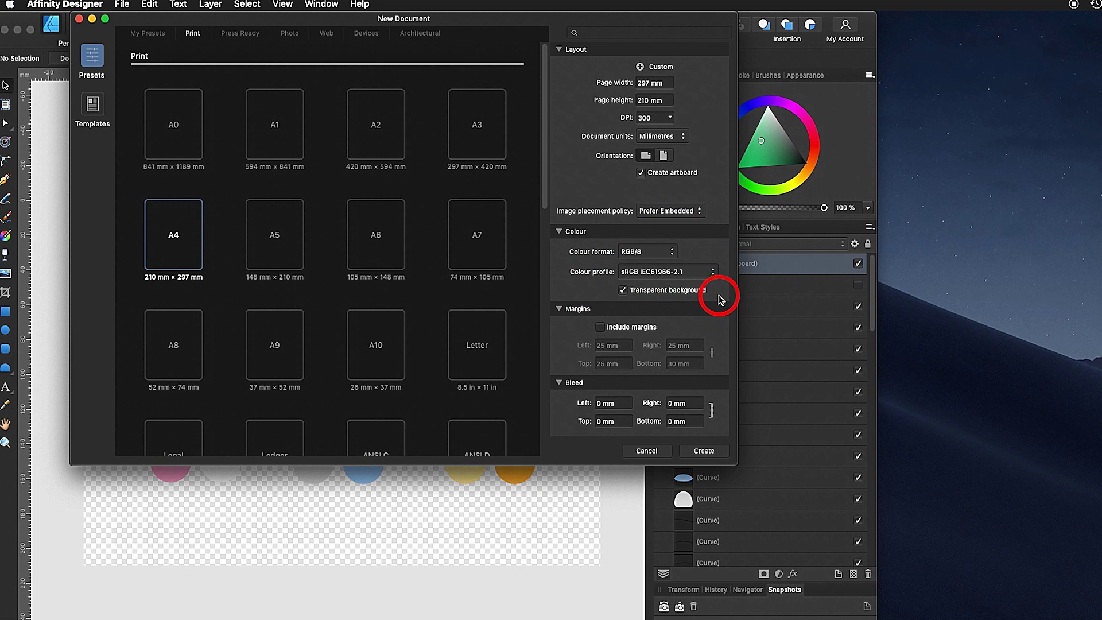
{"action": "left_click", "coordinate": [705, 452]}
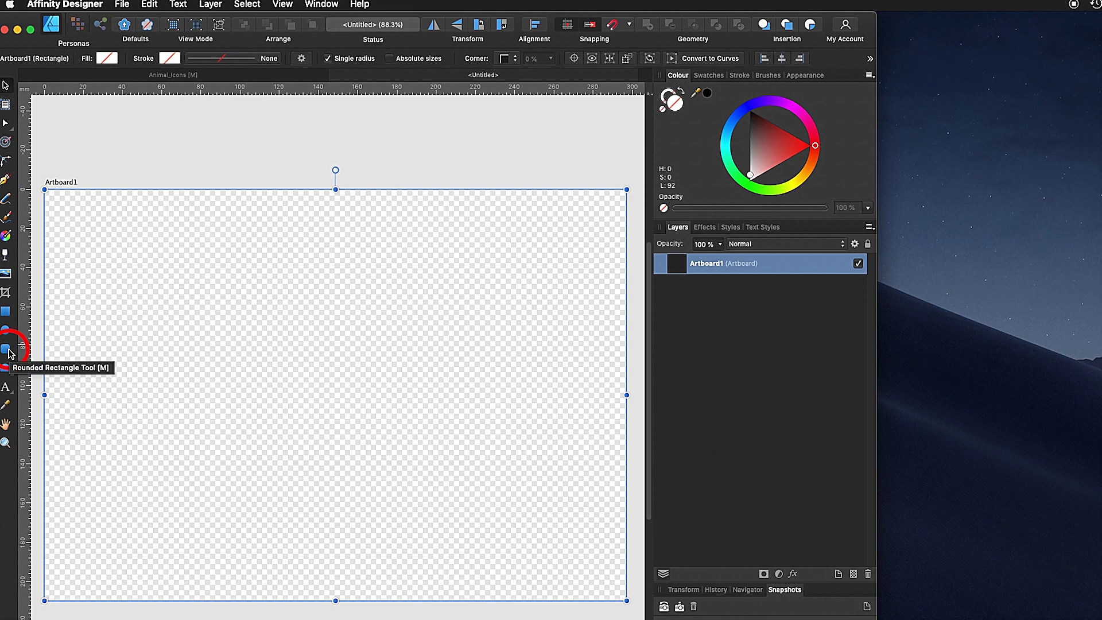
{"action": "left_click", "coordinate": [7, 349]}
Draw a rounded square on the artboard and shift it slightly down and left
{"action": "left_click_drag", "start_coordinate": [258, 282], "coordinate": [397, 478]}
{"action": "left_click", "coordinate": [6, 86]}
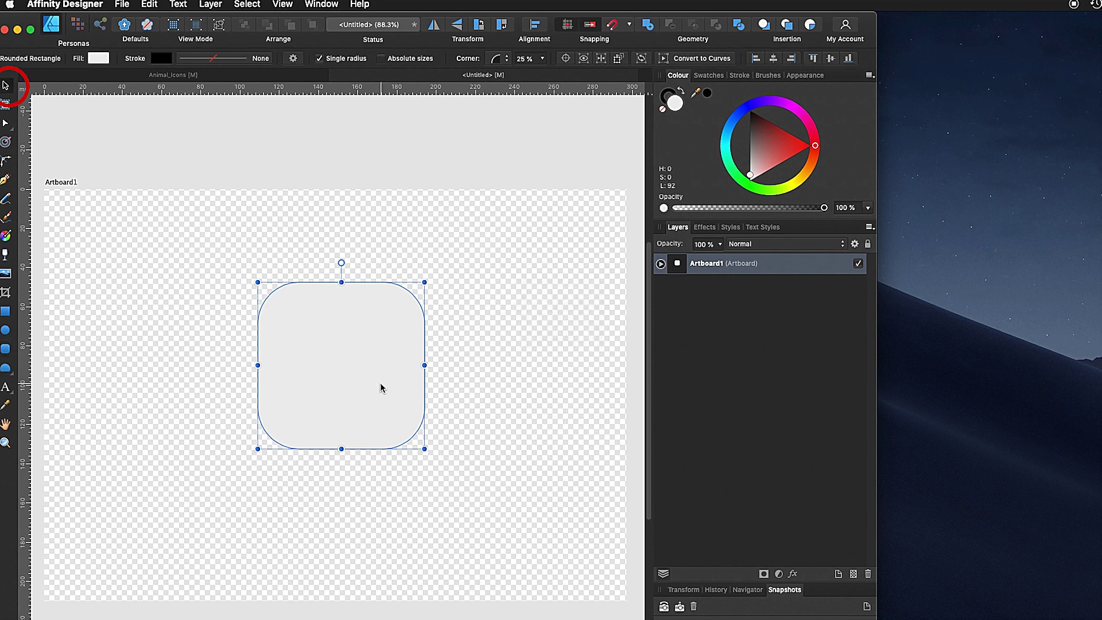
{"action": "left_click_drag", "start_coordinate": [381, 386], "coordinate": [357, 376]}
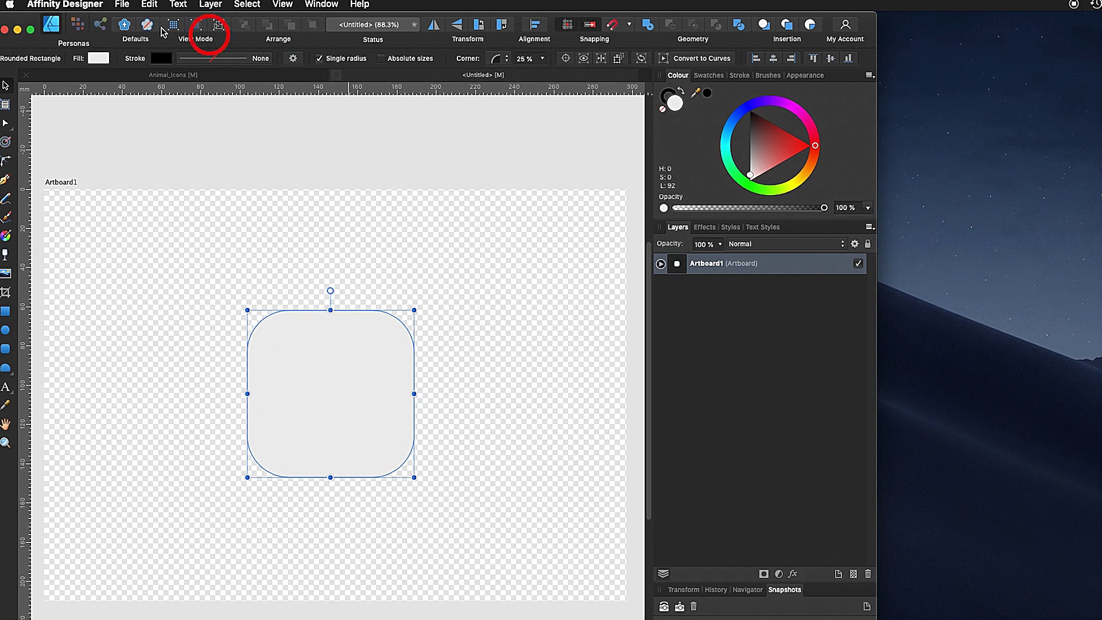
Fill the rounded square with blue hex 4EA2DC
{"action": "left_click", "coordinate": [98, 58]}
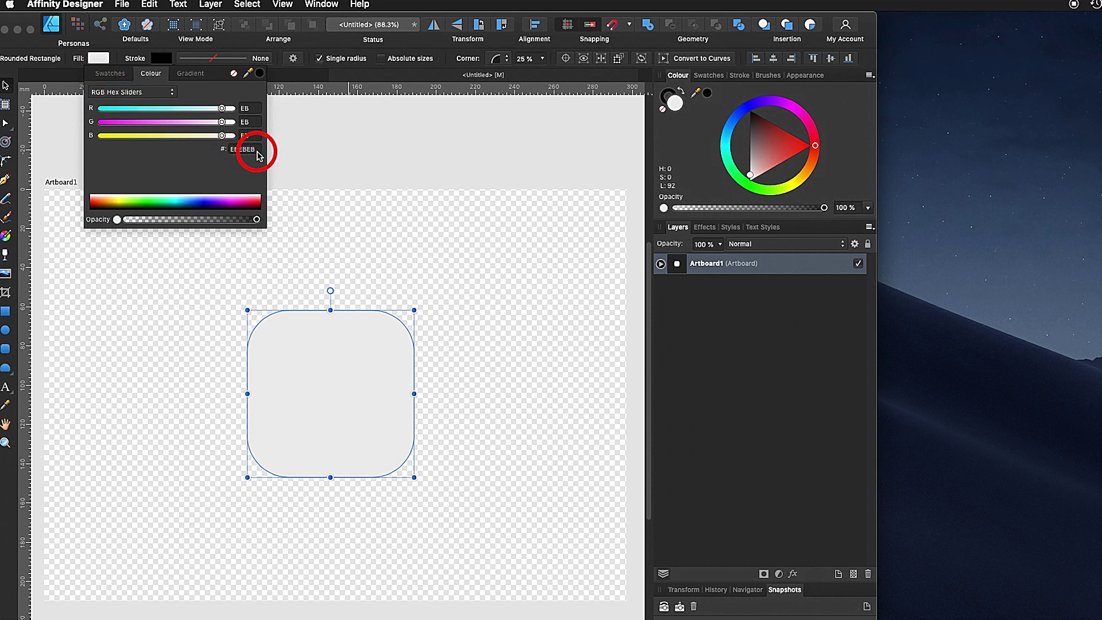
{"action": "left_click_drag", "start_coordinate": [258, 154], "coordinate": [239, 162]}
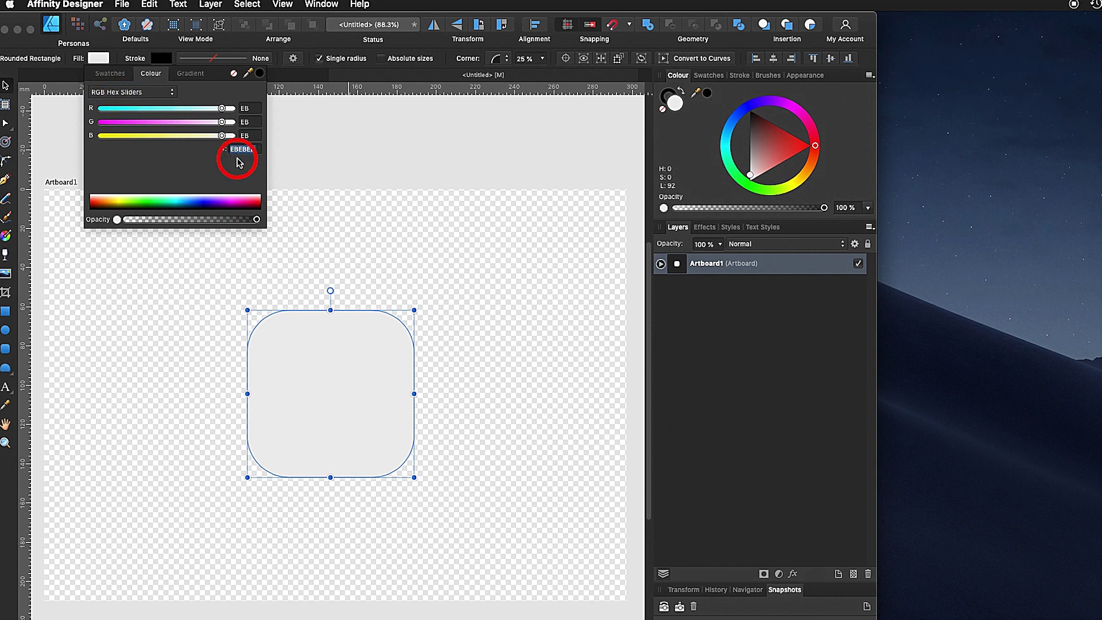
{"action": "type", "text": "4EA2D"}
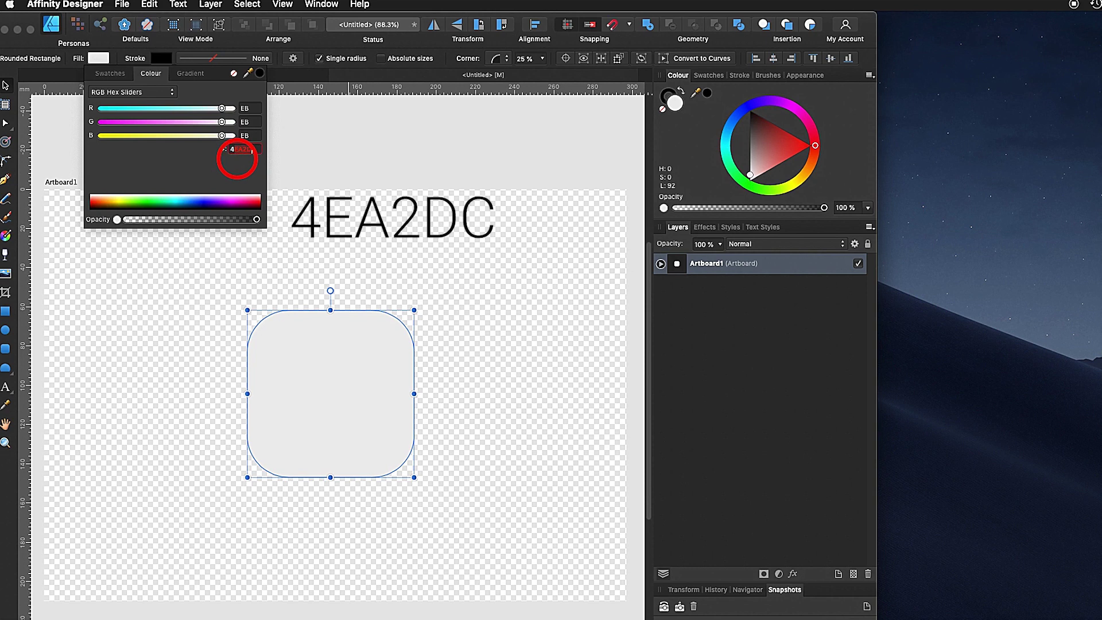
{"action": "type", "text": "C"}
{"action": "left_click", "coordinate": [320, 394]}
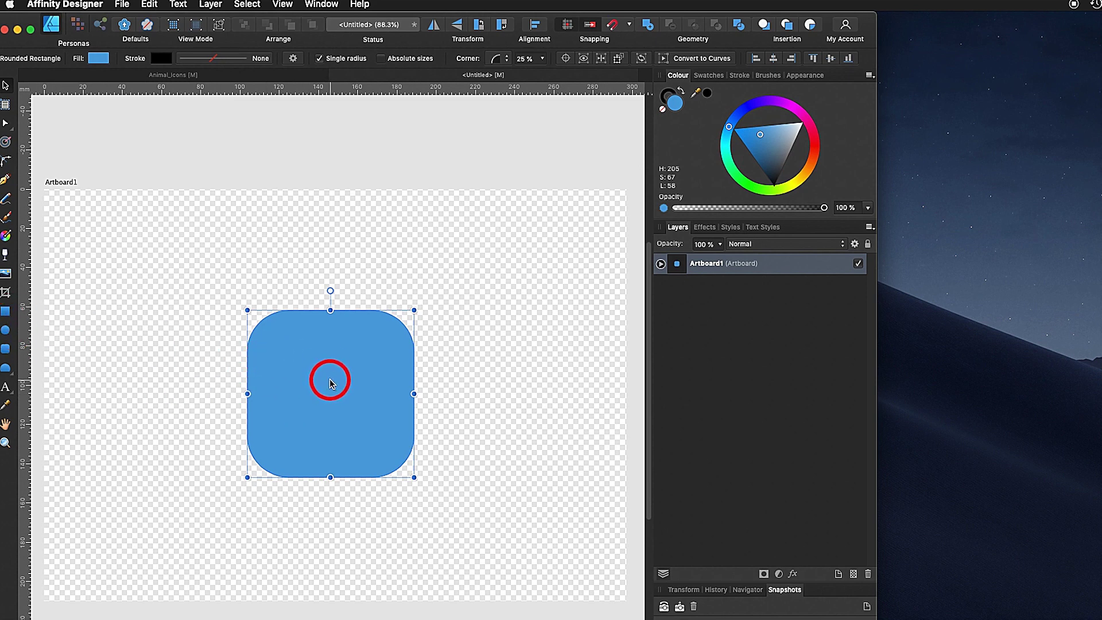
Alt-drag a copy of the square to the left and recolour it green 6BD499, then copy the blue square rightward
{"action": "key", "text": "alt"}
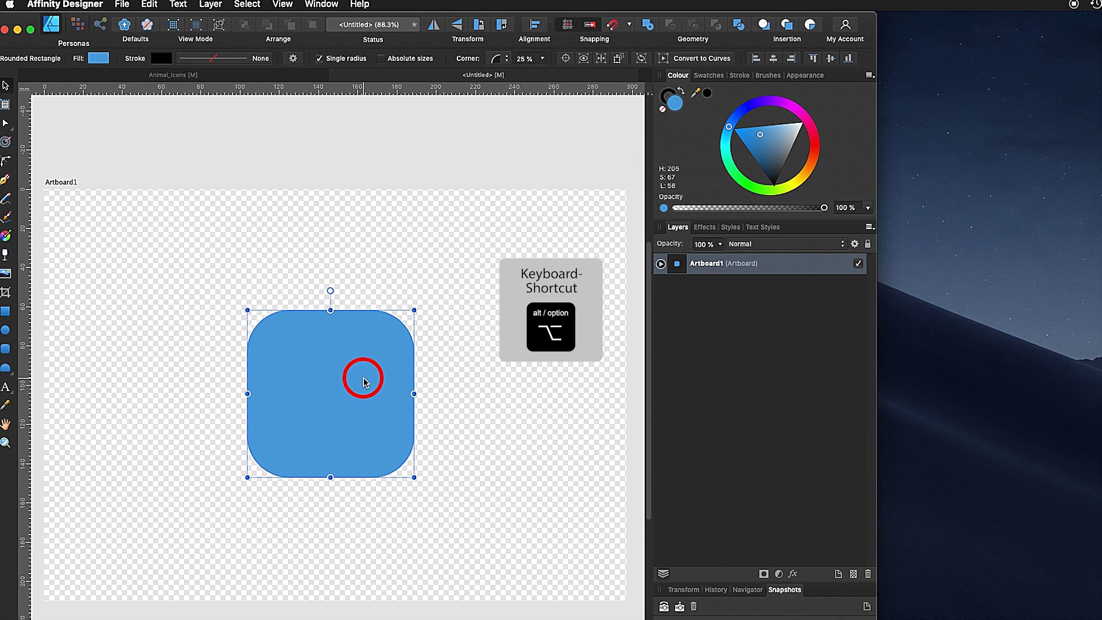
{"action": "left_click_drag", "start_coordinate": [364, 382], "coordinate": [174, 383]}
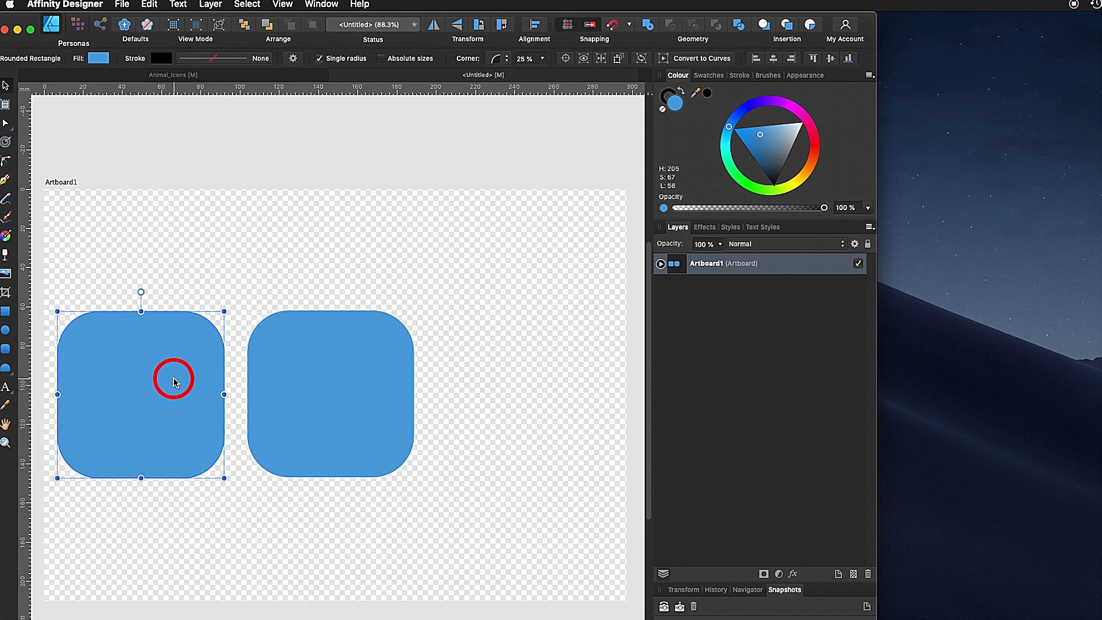
{"action": "left_click", "coordinate": [98, 58]}
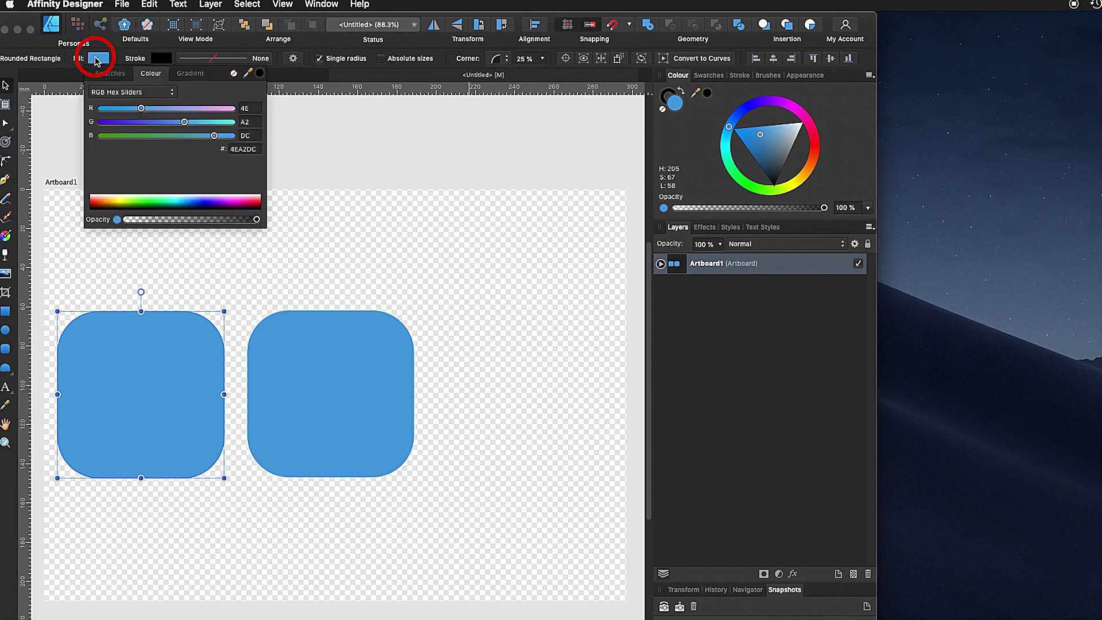
{"action": "left_click", "coordinate": [243, 149]}
{"action": "type", "text": "6"}
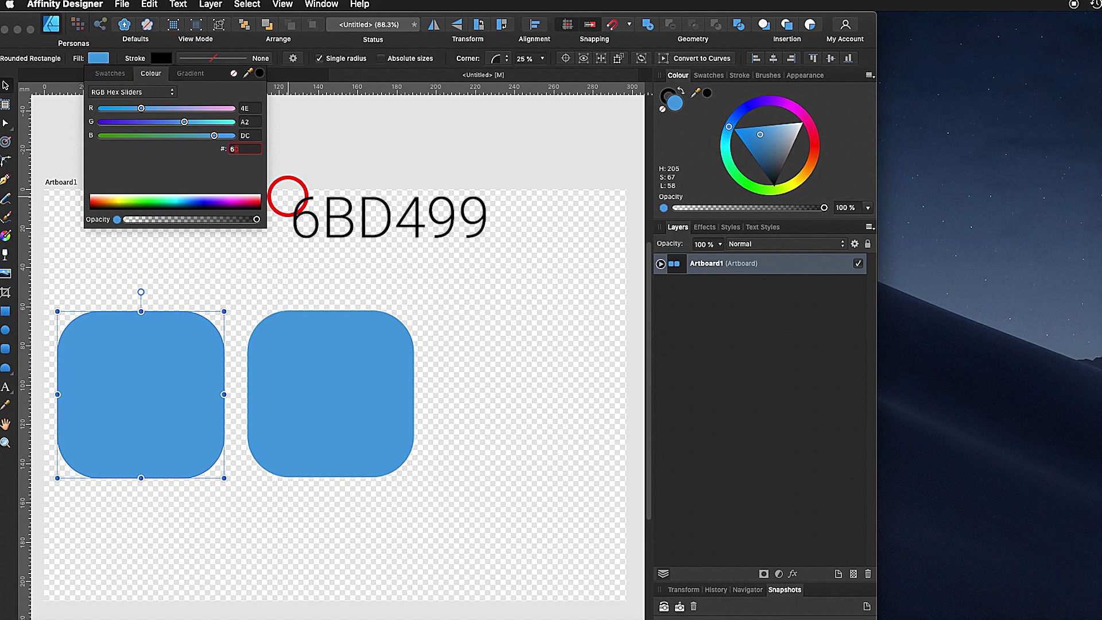
{"action": "type", "text": "BD499"}
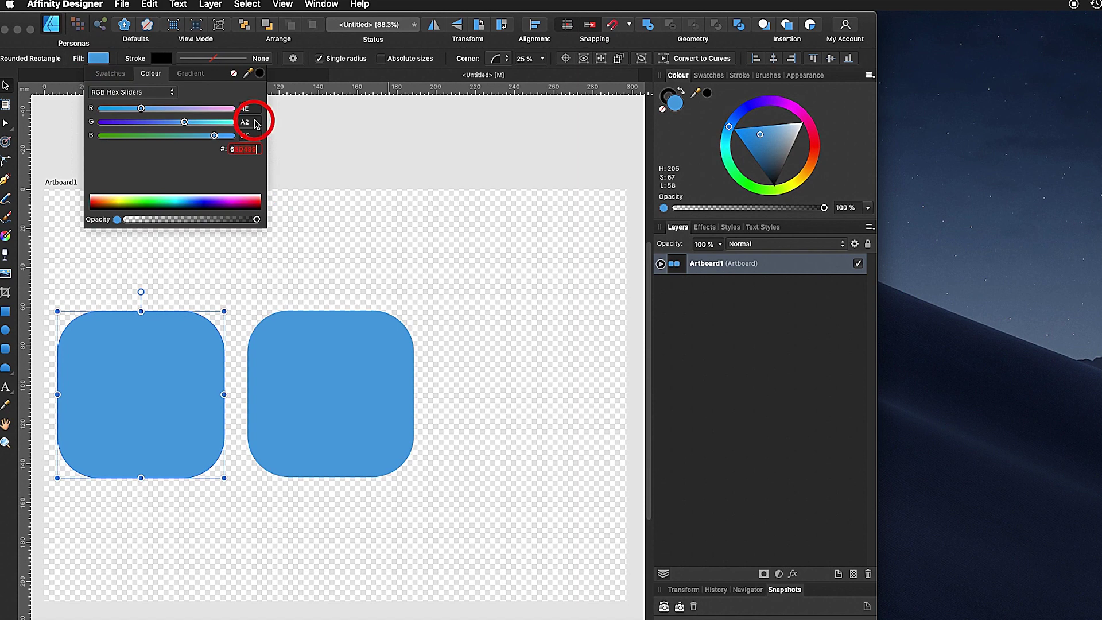
{"action": "left_click", "coordinate": [255, 122]}
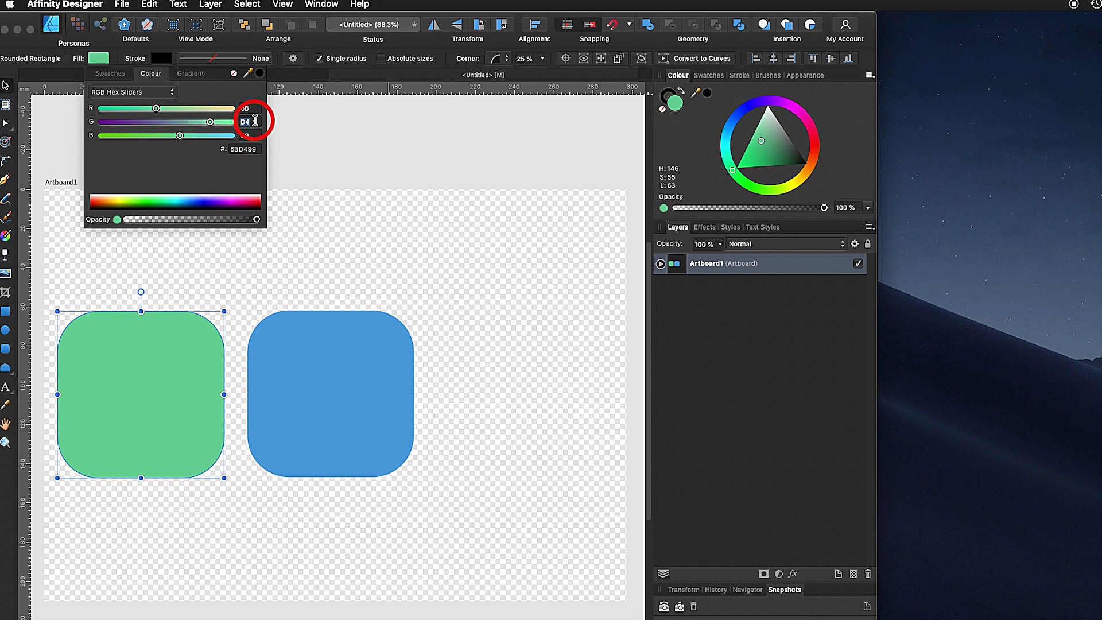
{"action": "left_click", "coordinate": [314, 400]}
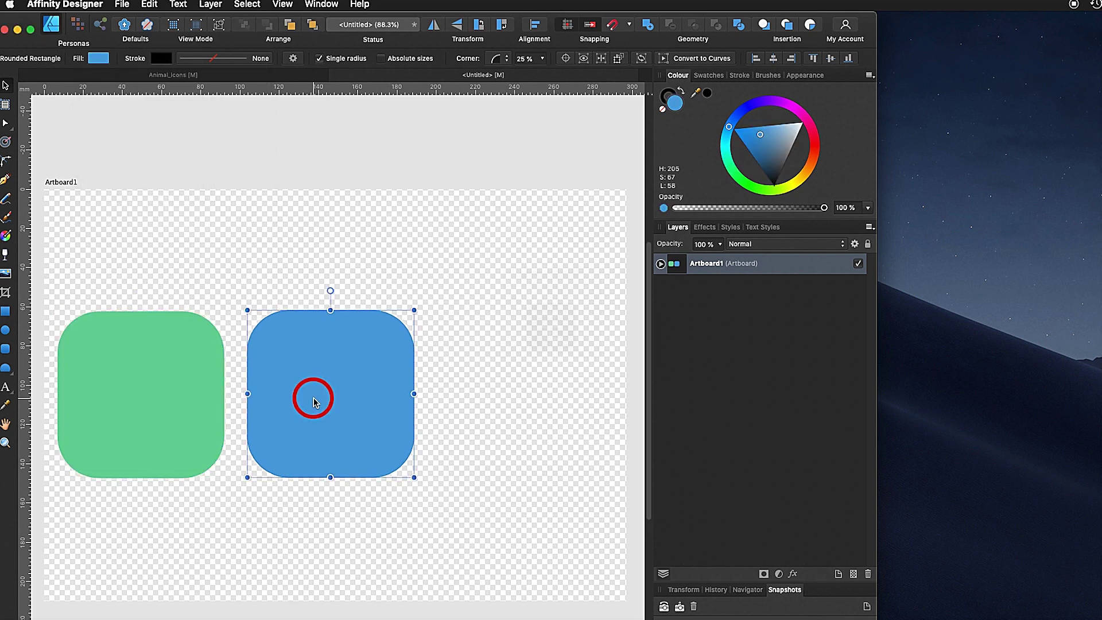
{"action": "left_click_drag", "start_coordinate": [313, 400], "coordinate": [503, 397]}
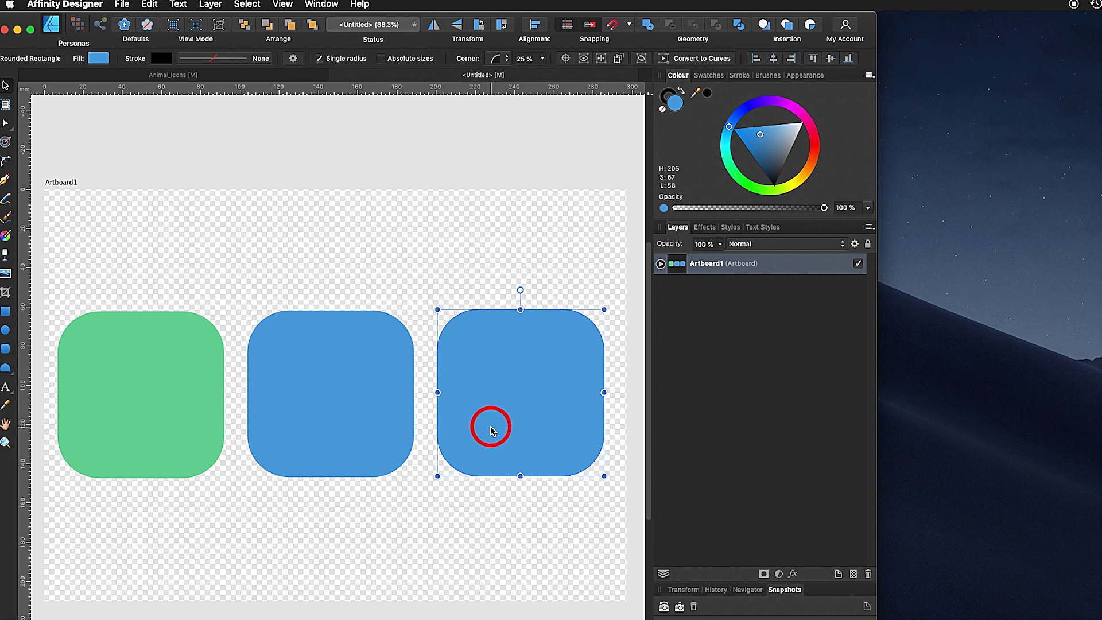
Fill the right-hand copy with red D3474C, then deselect it
{"action": "left_click", "coordinate": [98, 59]}
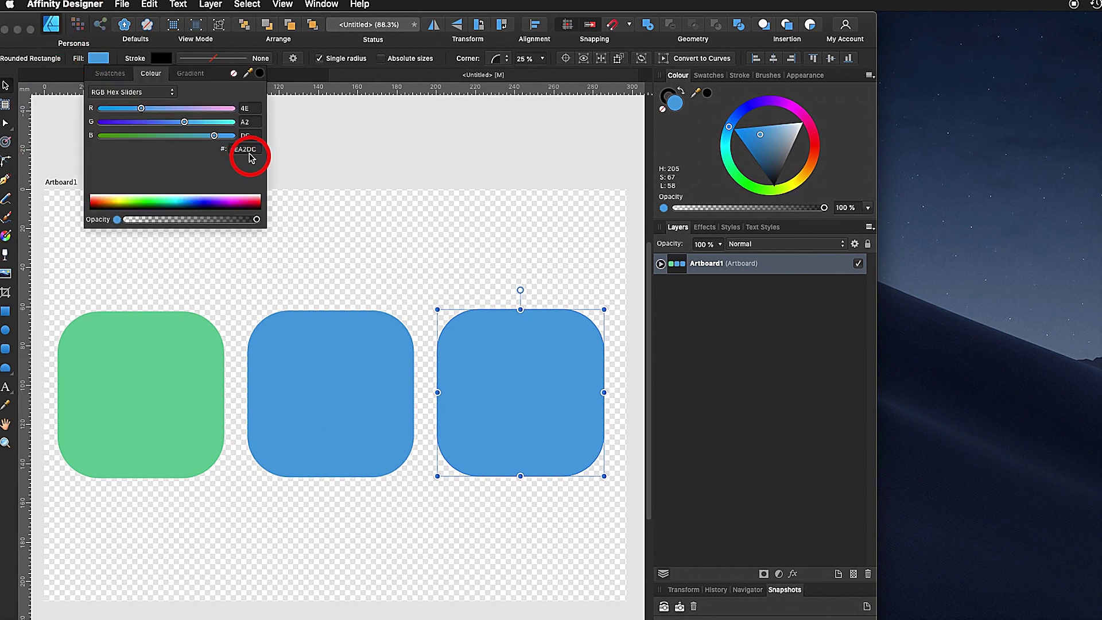
{"action": "left_click", "coordinate": [240, 148]}
{"action": "type", "text": "B"}
{"action": "type", "text": "3"}
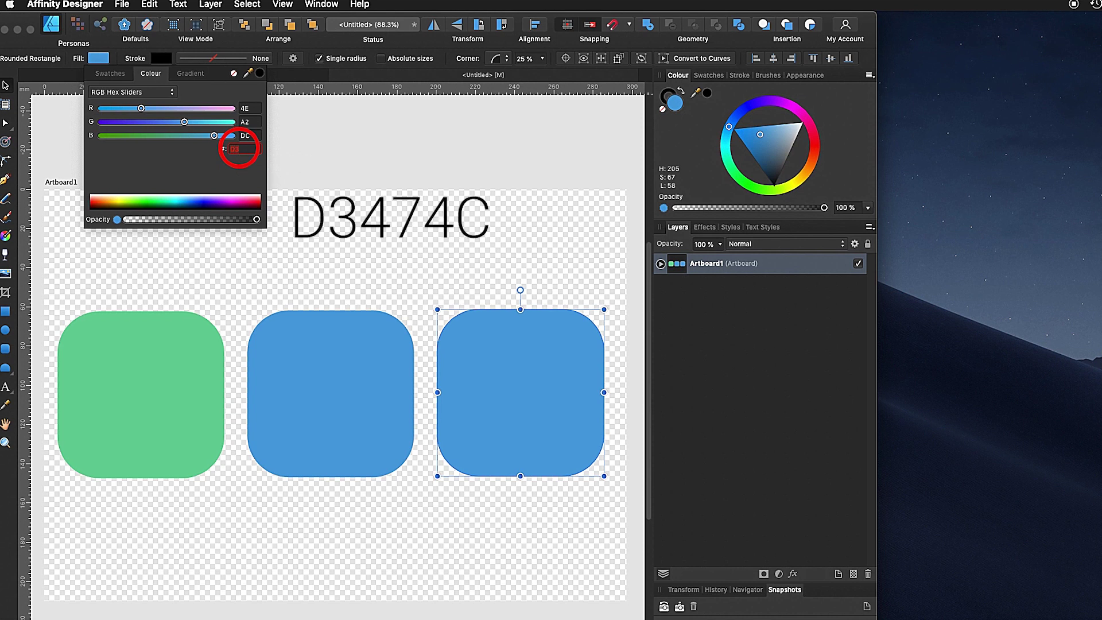
{"action": "type", "text": "474C"}
{"action": "key", "text": "Return"}
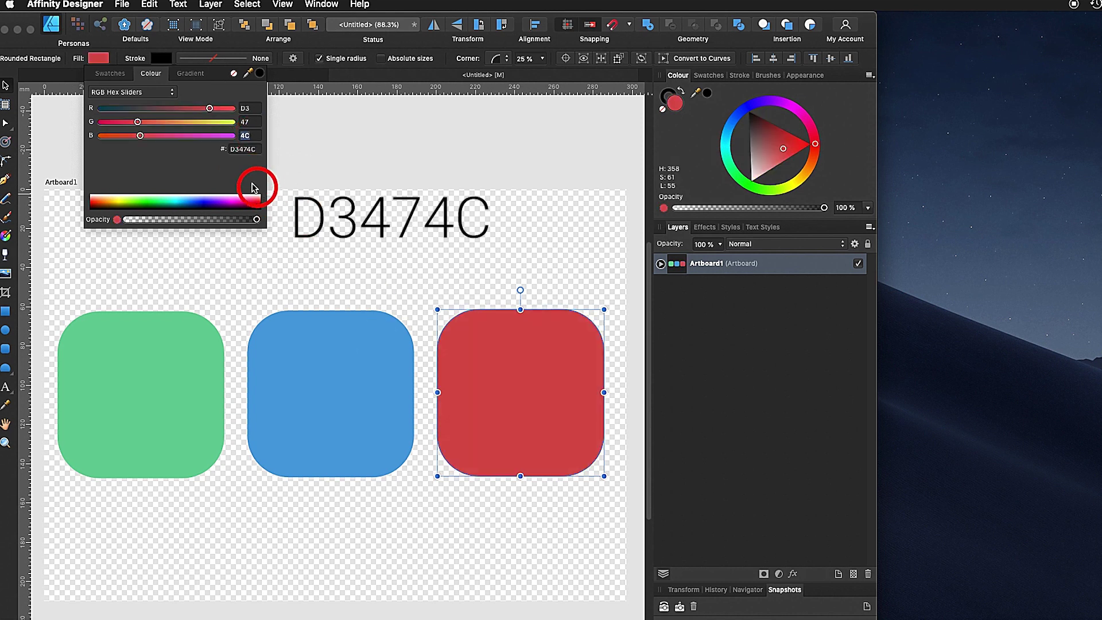
{"action": "left_click", "coordinate": [257, 270]}
{"action": "left_click", "coordinate": [6, 86]}
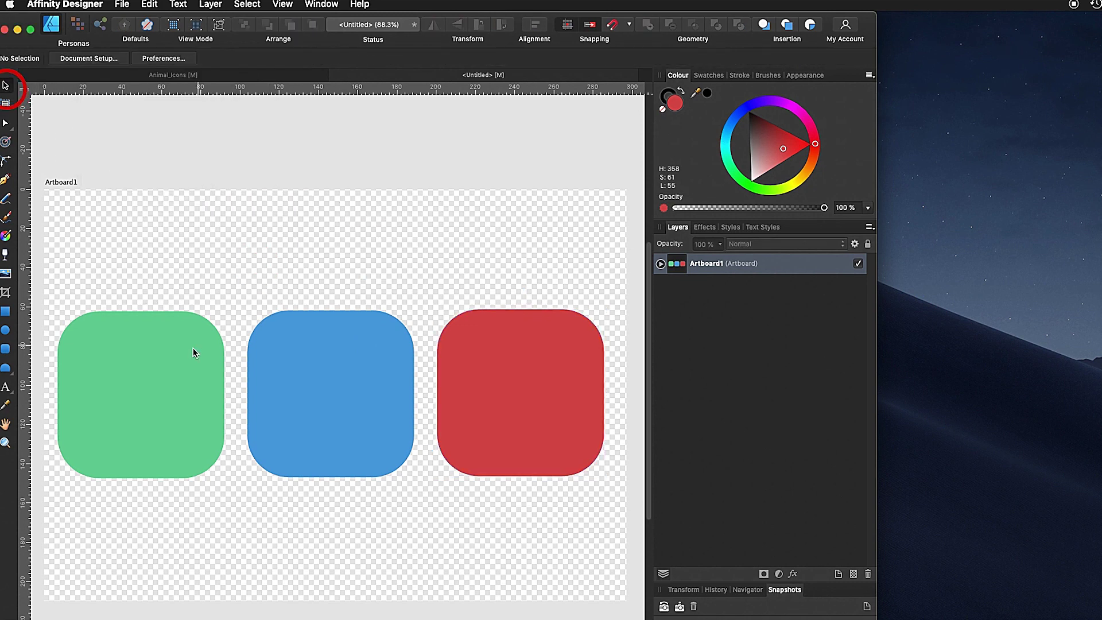
{"action": "left_click", "coordinate": [116, 351]}
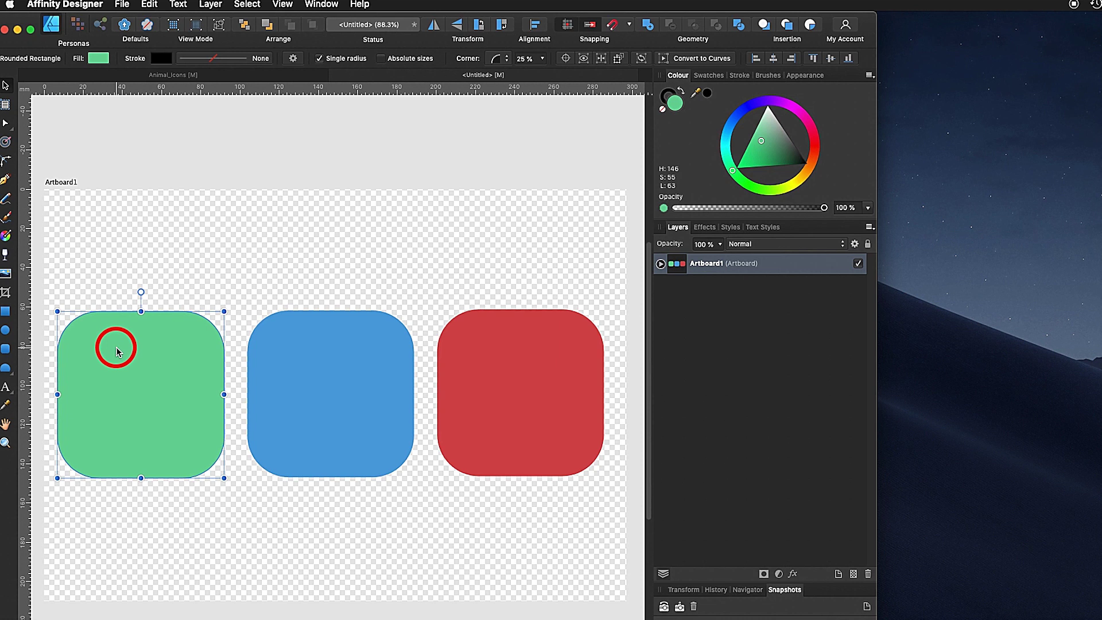
Select the green, blue and red squares and apply Align Middle with Space Evenly
{"action": "left_click", "coordinate": [331, 367], "text": "shift"}
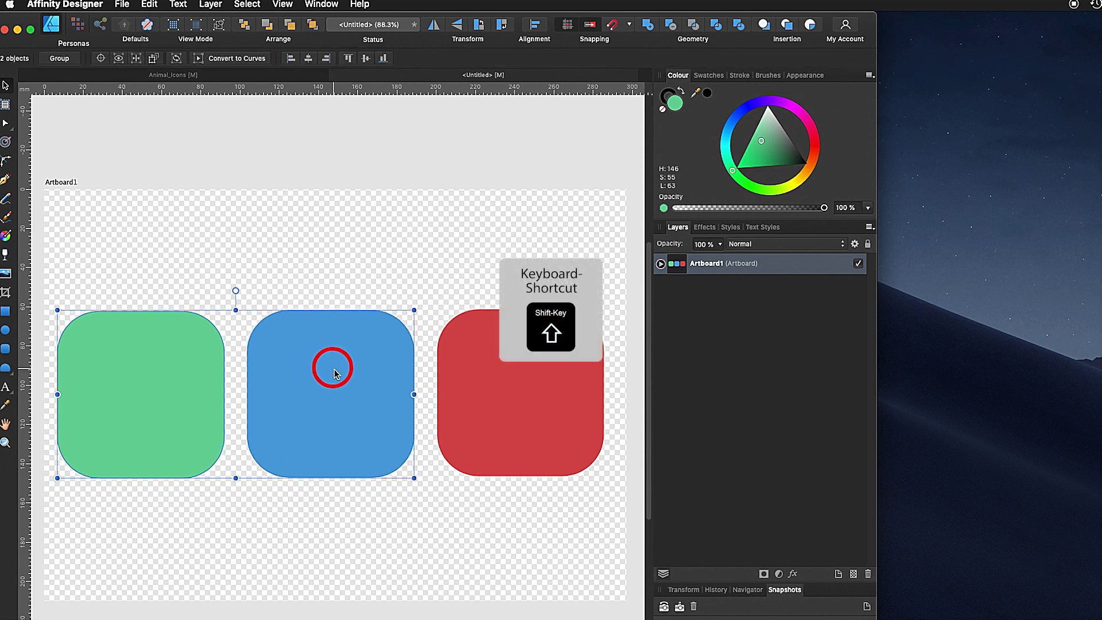
{"action": "left_click", "coordinate": [553, 372], "text": "shift"}
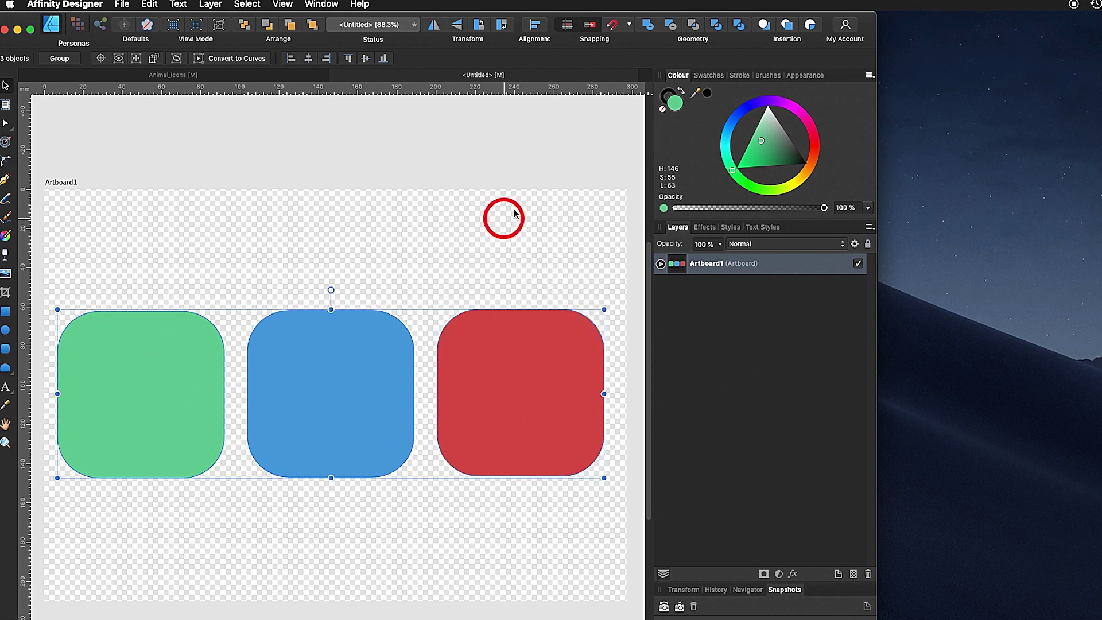
{"action": "left_click", "coordinate": [535, 25]}
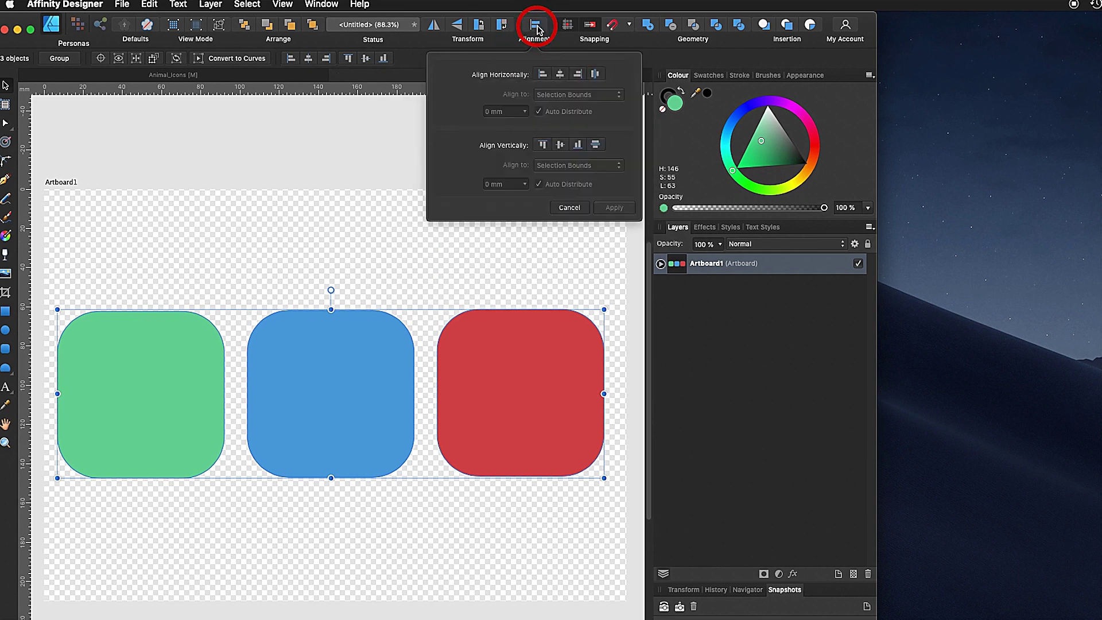
{"action": "left_click", "coordinate": [561, 147]}
{"action": "left_click", "coordinate": [596, 147]}
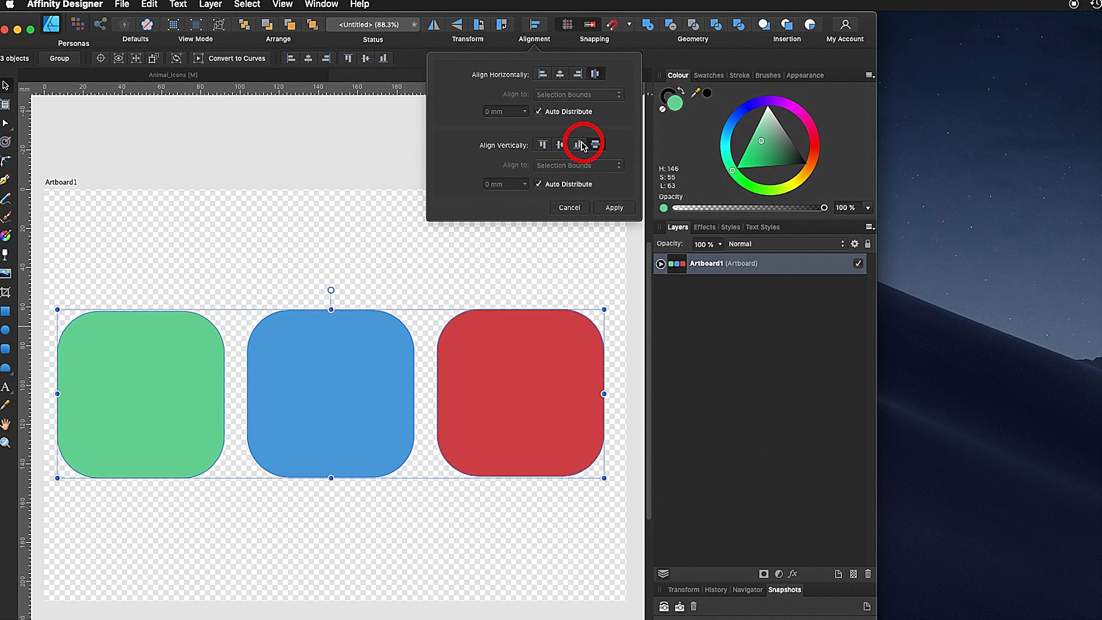
{"action": "left_click", "coordinate": [579, 144]}
{"action": "left_click", "coordinate": [336, 261]}
{"action": "left_click", "coordinate": [183, 351]}
Move the three selected squares slightly right, nudge them up, then deselect
{"action": "left_click", "coordinate": [327, 347], "text": "shift"}
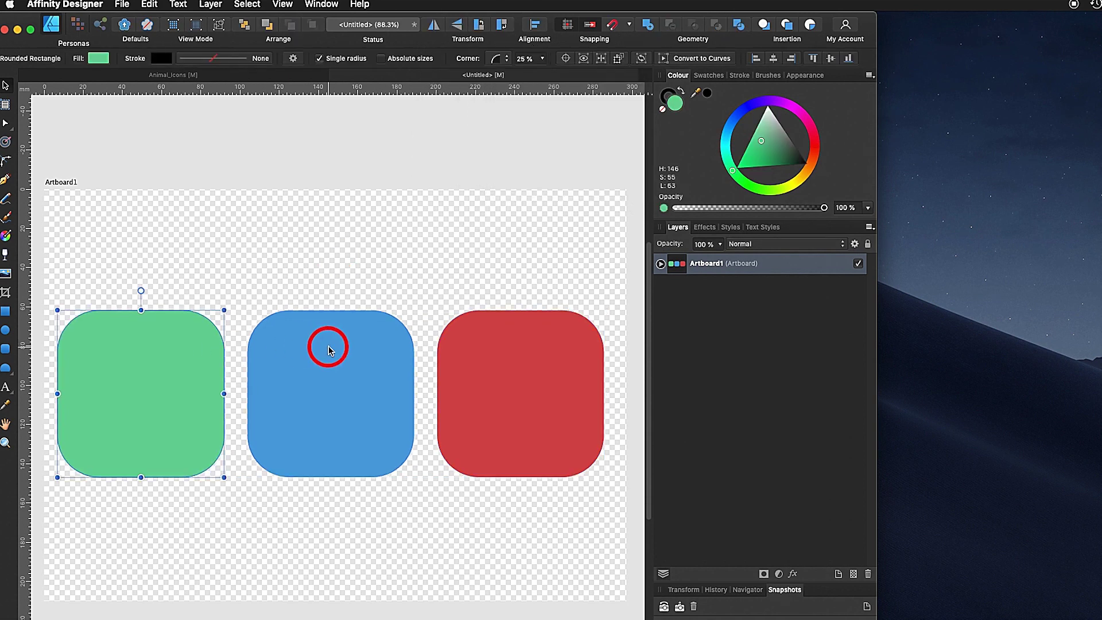
{"action": "left_click", "coordinate": [474, 344], "text": "shift"}
{"action": "left_click_drag", "start_coordinate": [473, 332], "coordinate": [472, 332]}
{"action": "left_click_drag", "start_coordinate": [473, 332], "coordinate": [473, 332]}
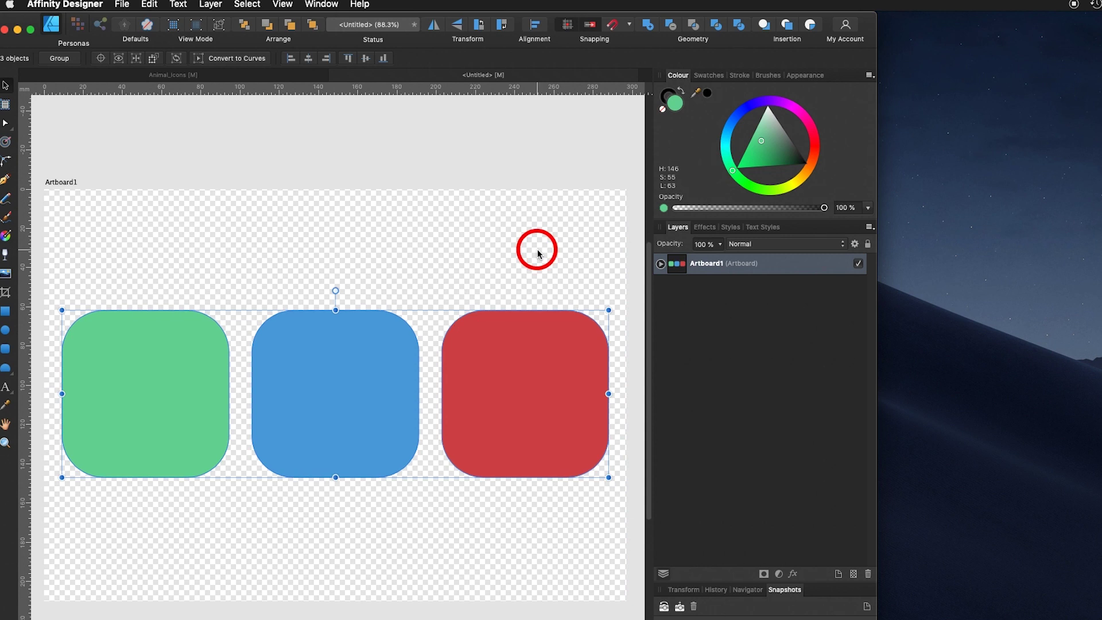
{"action": "key", "text": "Up"}
{"action": "key", "text": "Up"}
{"action": "key", "text": "Up"}
{"action": "key", "text": "Up"}
{"action": "key", "text": "Up"}
{"action": "key", "text": "Up"}
{"action": "key", "text": "Up"}
{"action": "key", "text": "Up"}
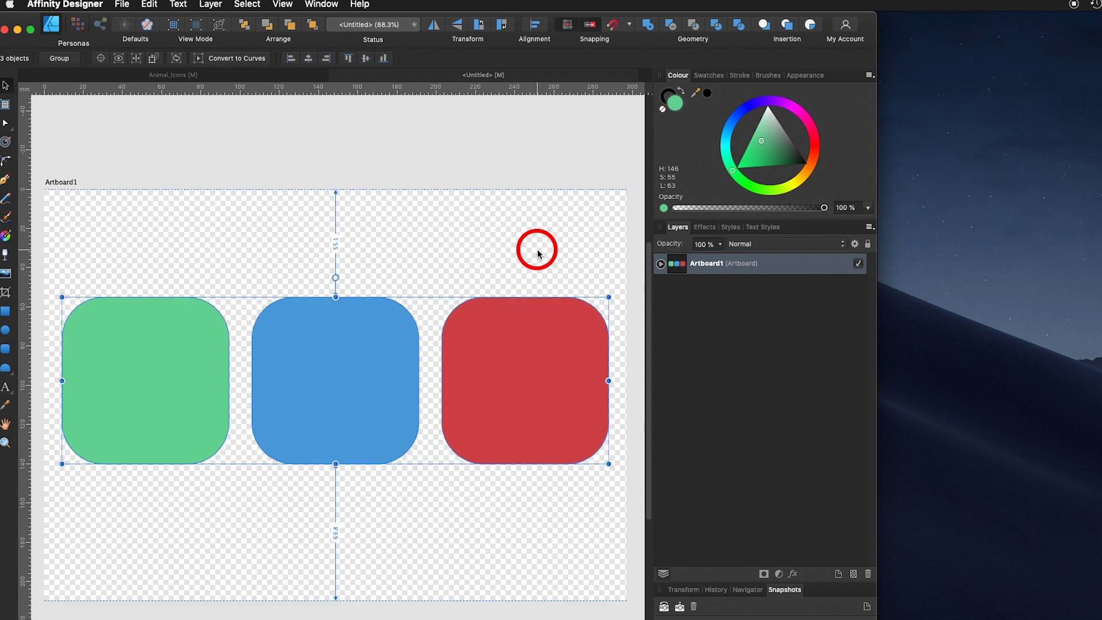
{"action": "left_click", "coordinate": [371, 201]}
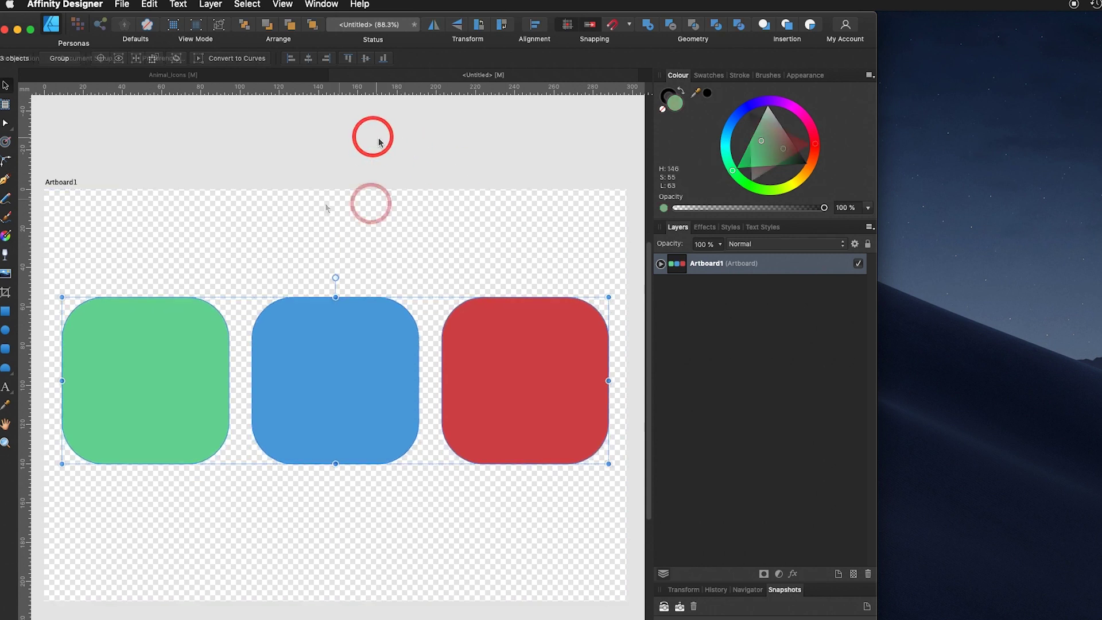
Draw a small circle below the green square and fill it pink FFA6CE
{"action": "left_click", "coordinate": [6, 330]}
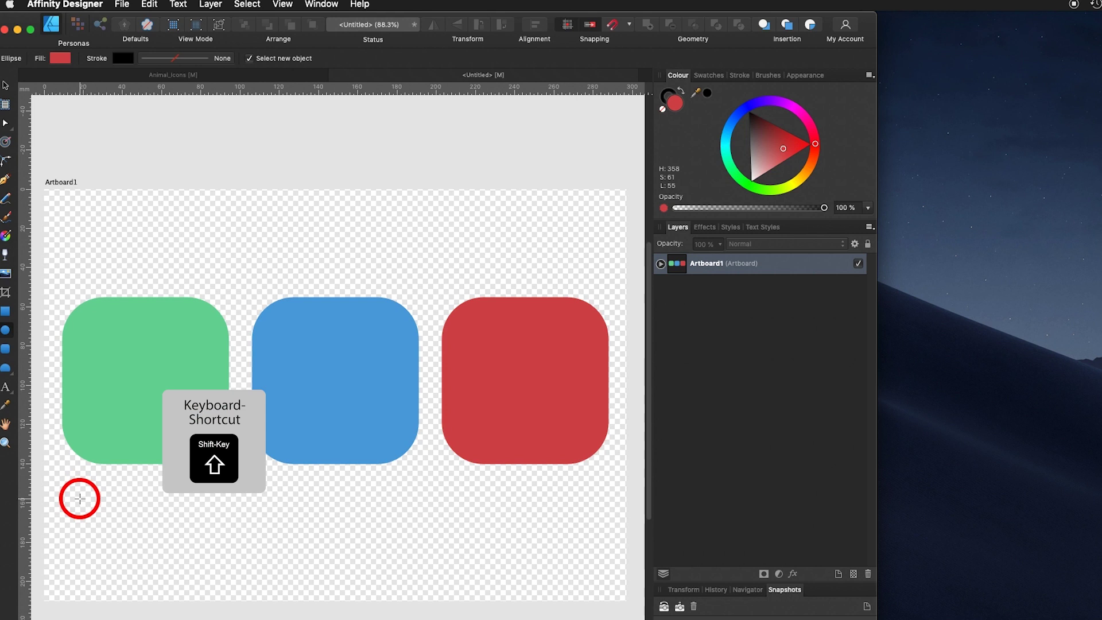
{"action": "left_click_drag", "start_coordinate": [80, 499], "coordinate": [138, 553]}
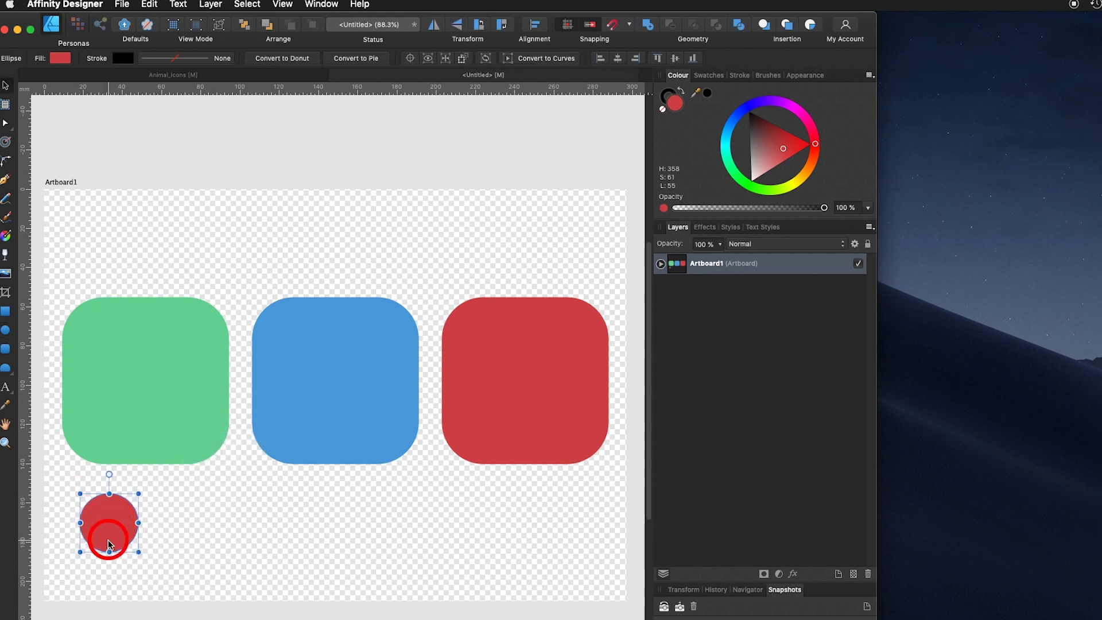
{"action": "left_click", "coordinate": [62, 59]}
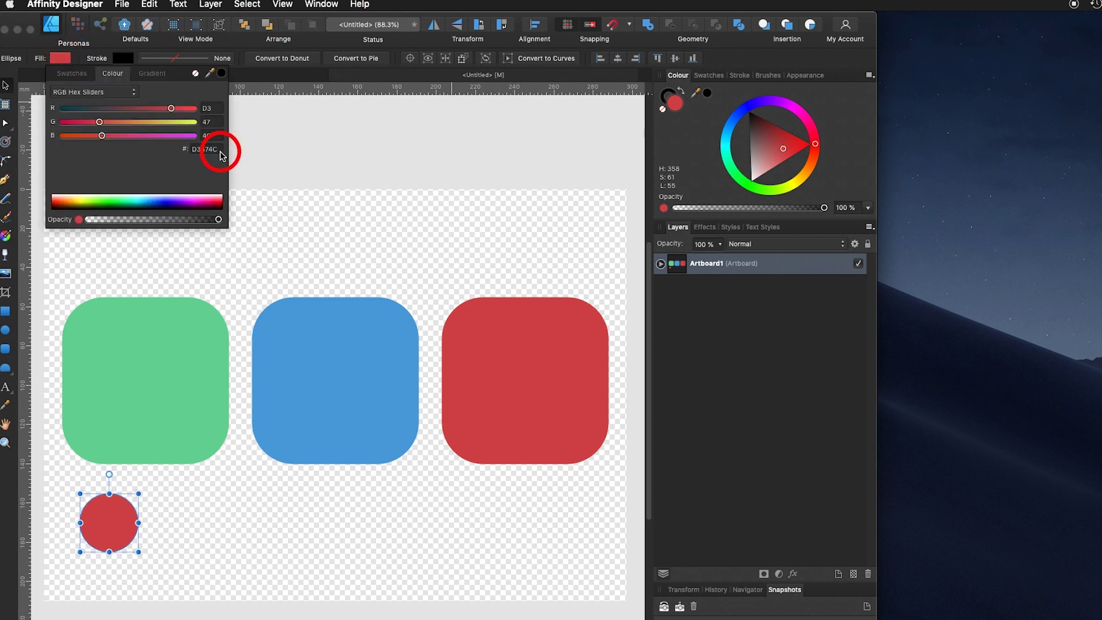
{"action": "left_click_drag", "start_coordinate": [220, 151], "coordinate": [185, 156]}
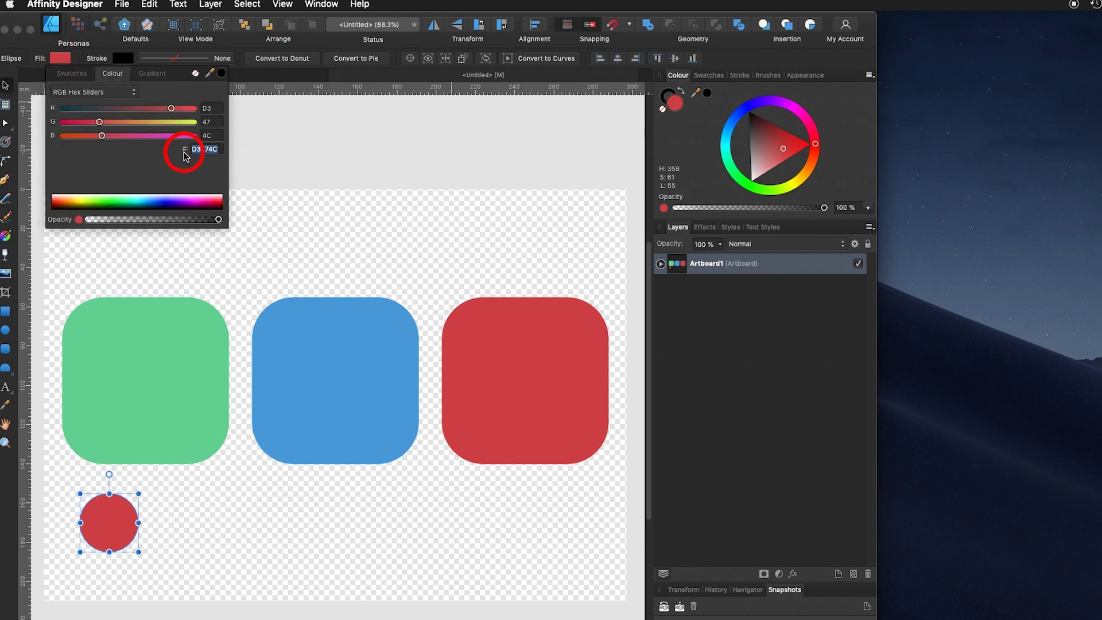
{"action": "type", "text": "FFA6CE"}
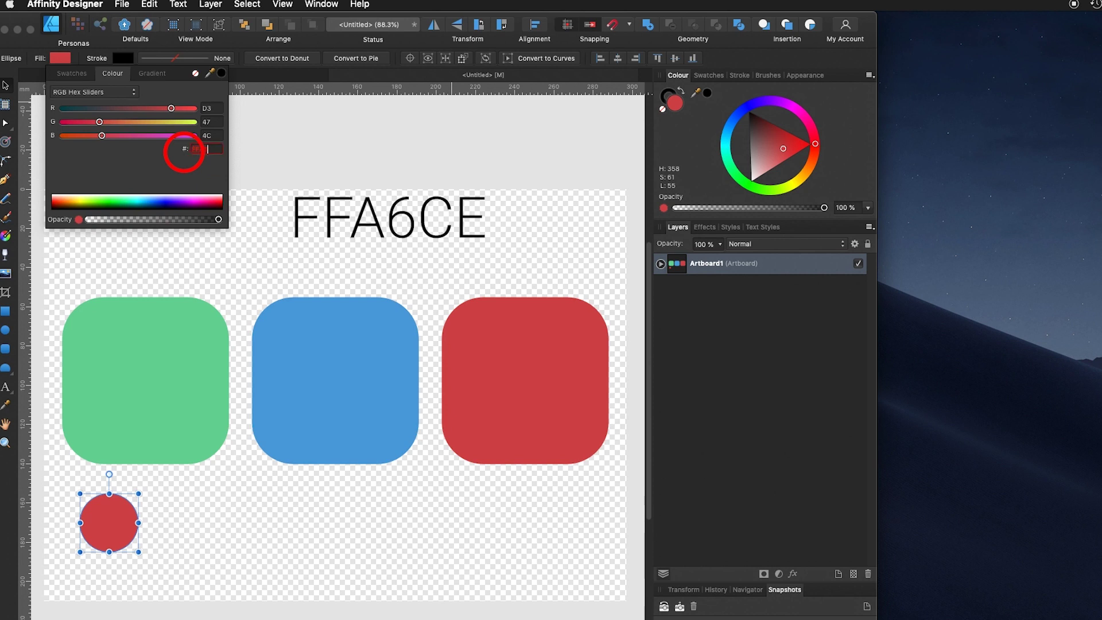
{"action": "left_click", "coordinate": [216, 122]}
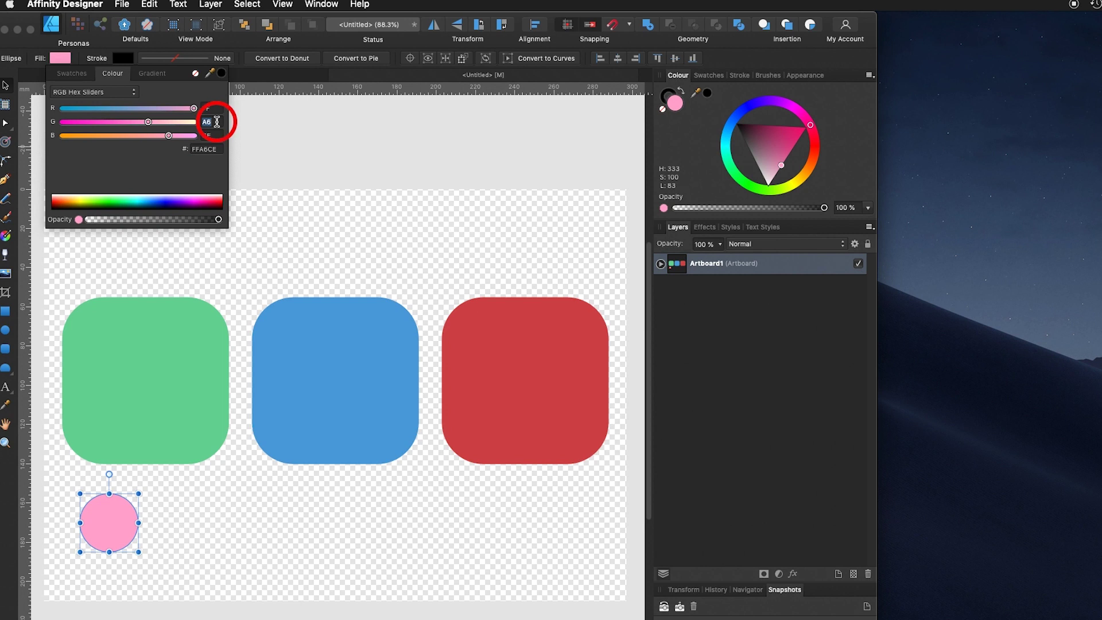
{"action": "left_click", "coordinate": [113, 519]}
Alt-drag a copy of the pink circle to the right and make it white FFFFFF
{"action": "key", "text": "alt"}
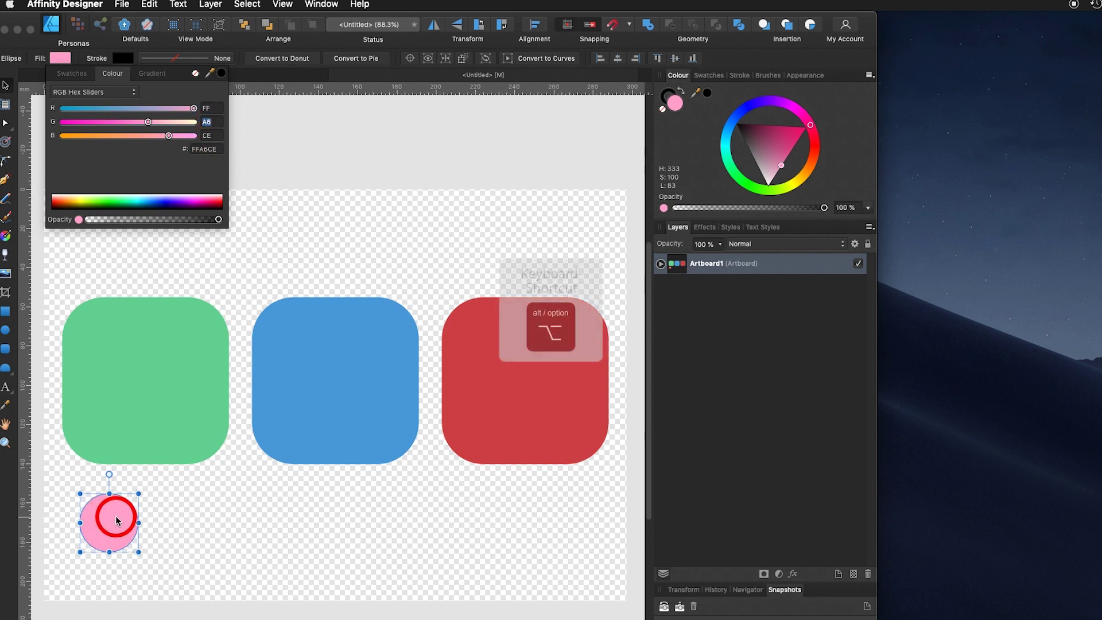
{"action": "left_click_drag", "start_coordinate": [115, 521], "coordinate": [186, 522]}
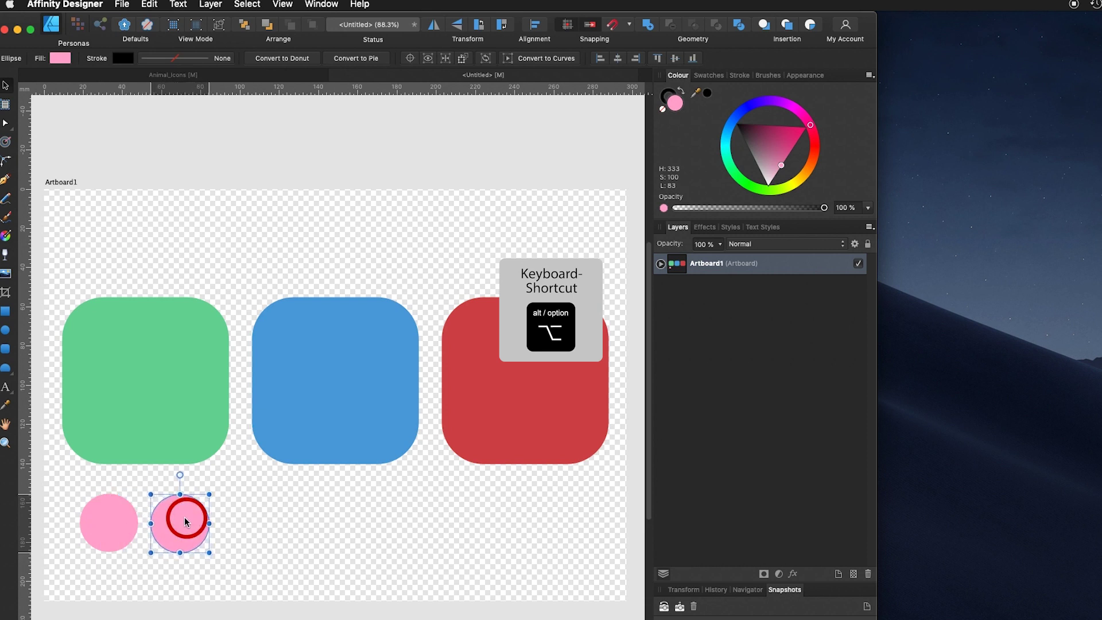
{"action": "left_click", "coordinate": [60, 58]}
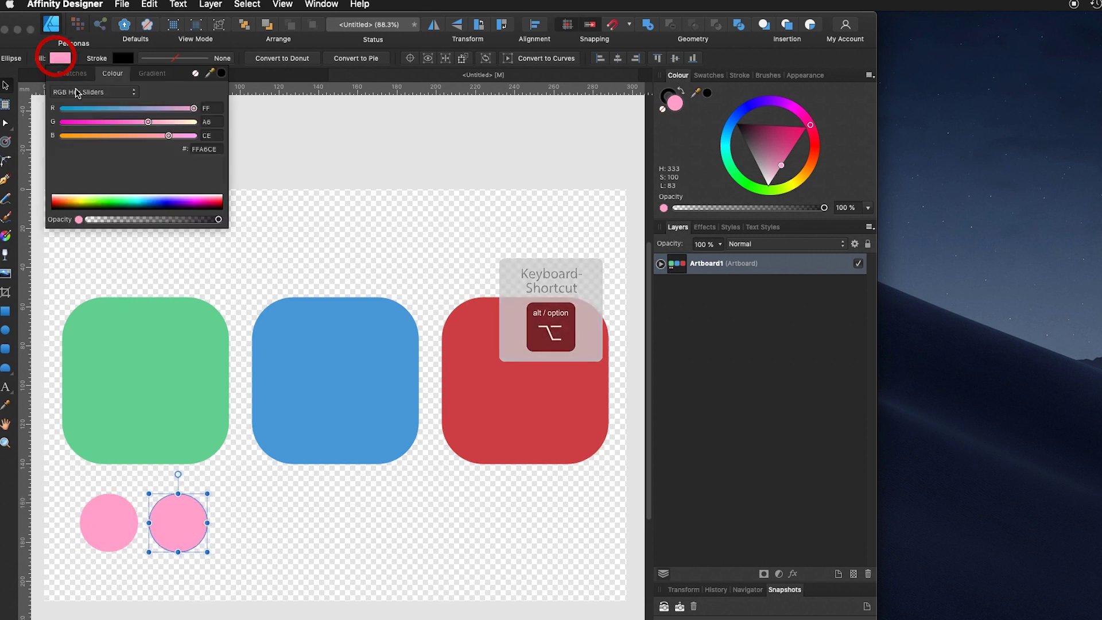
{"action": "left_click_drag", "start_coordinate": [219, 153], "coordinate": [179, 152]}
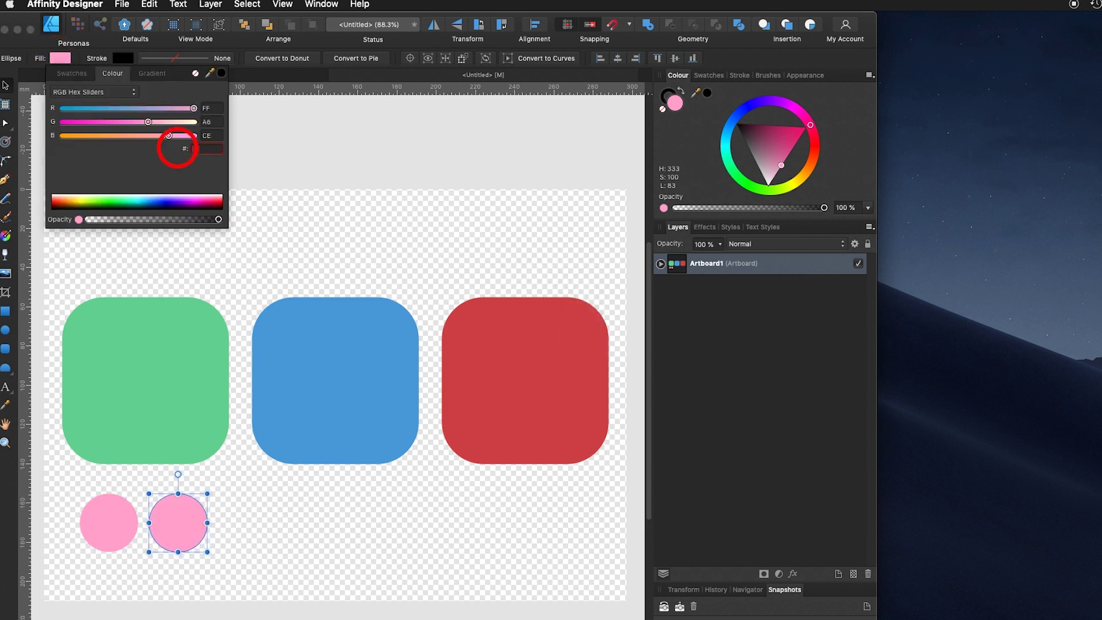
{"action": "type", "text": "FFFFFF"}
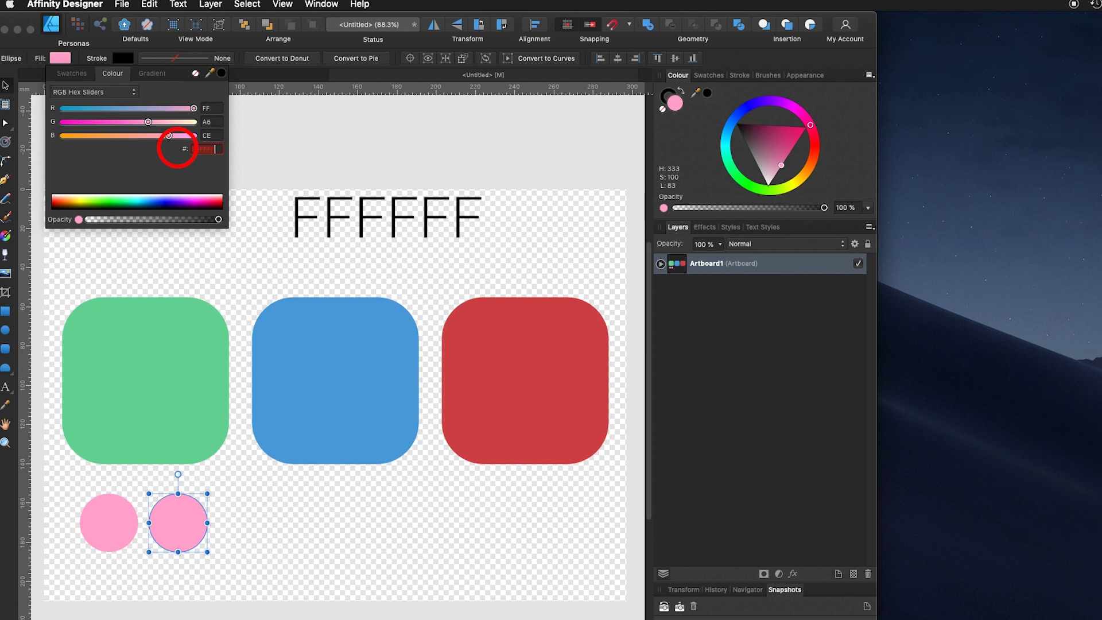
{"action": "left_click", "coordinate": [215, 134]}
{"action": "left_click", "coordinate": [175, 522]}
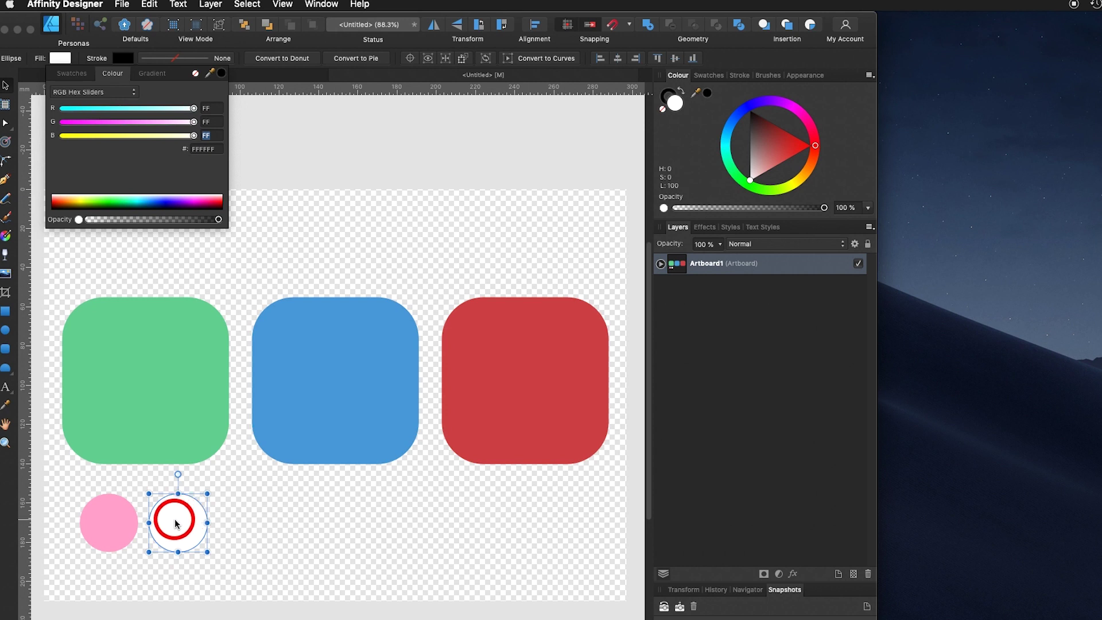
Copy the white circle to the right as light grey DBDCDC, then duplicate the grey circle
{"action": "left_click_drag", "start_coordinate": [177, 524], "coordinate": [299, 523]}
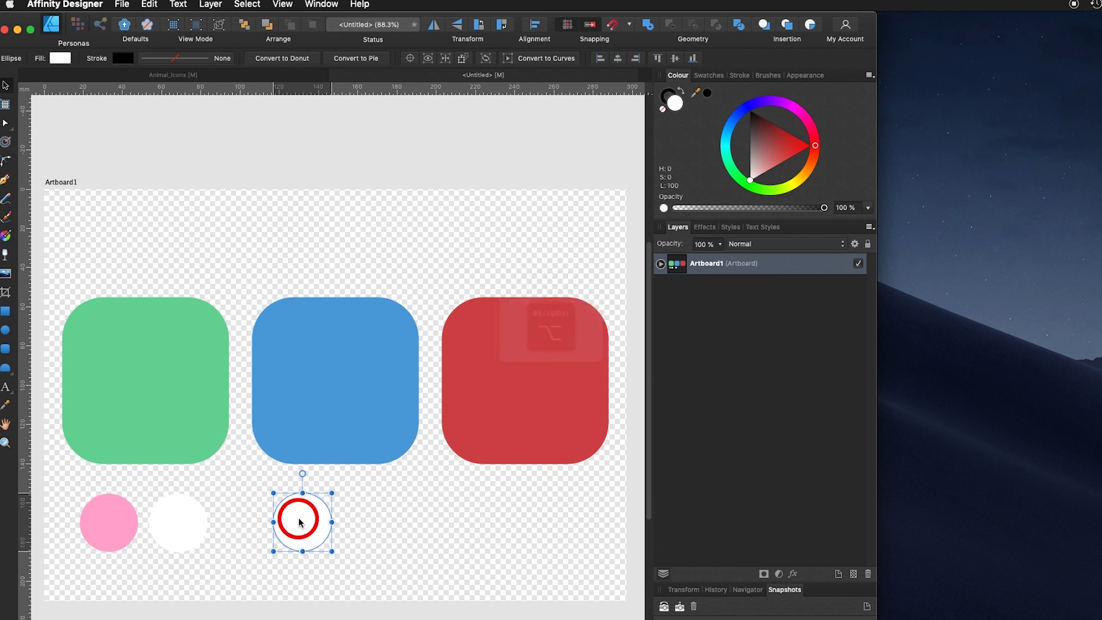
{"action": "left_click", "coordinate": [60, 58]}
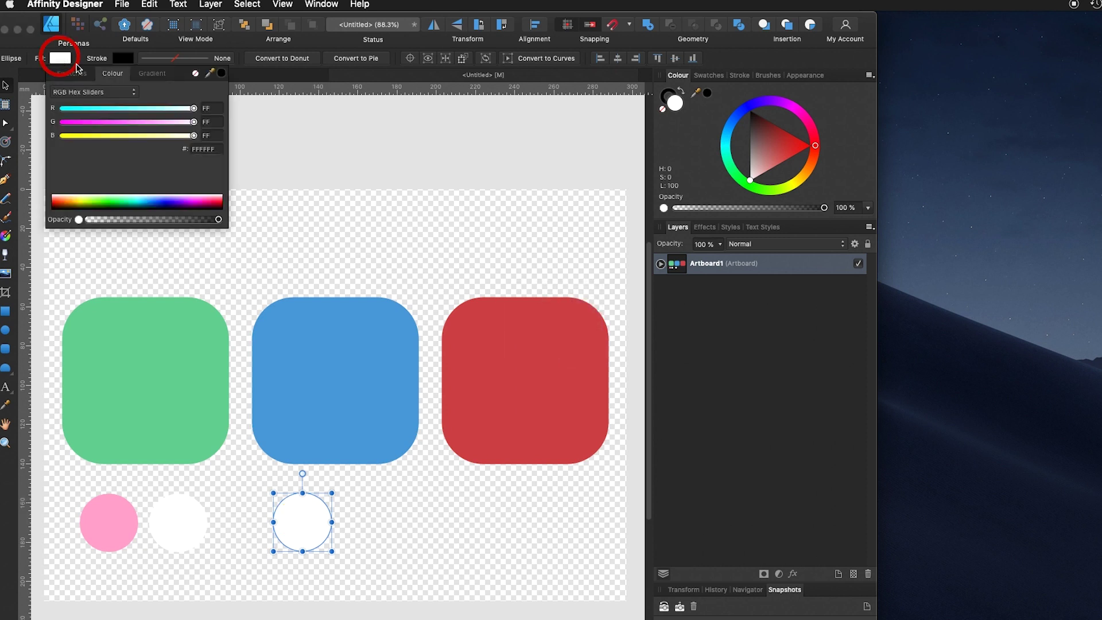
{"action": "left_click", "coordinate": [204, 149]}
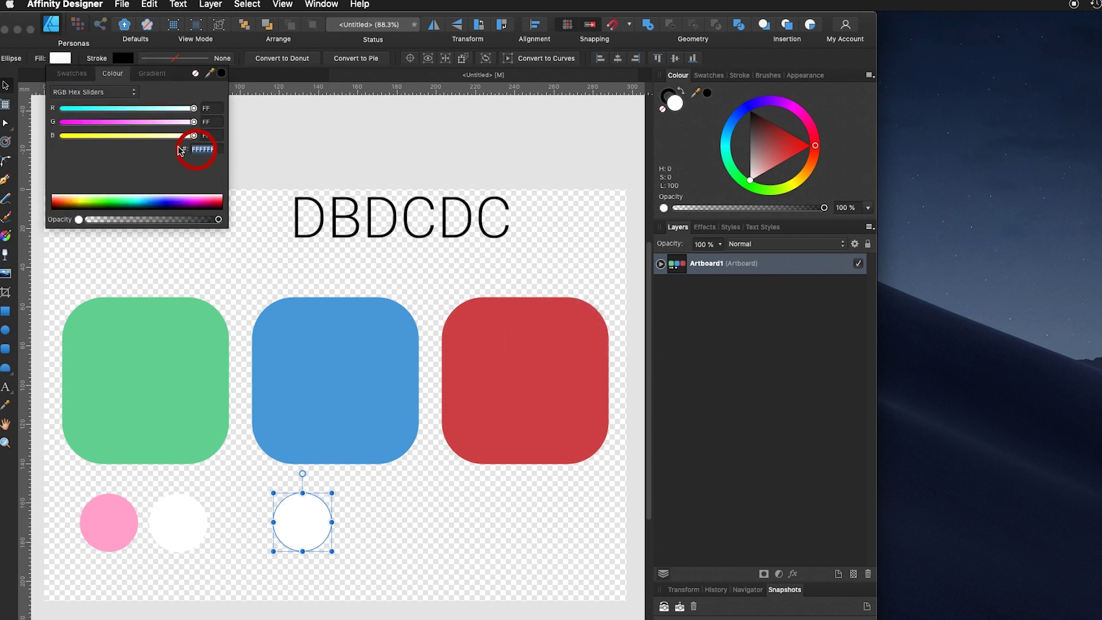
{"action": "key", "text": "BackSpace"}
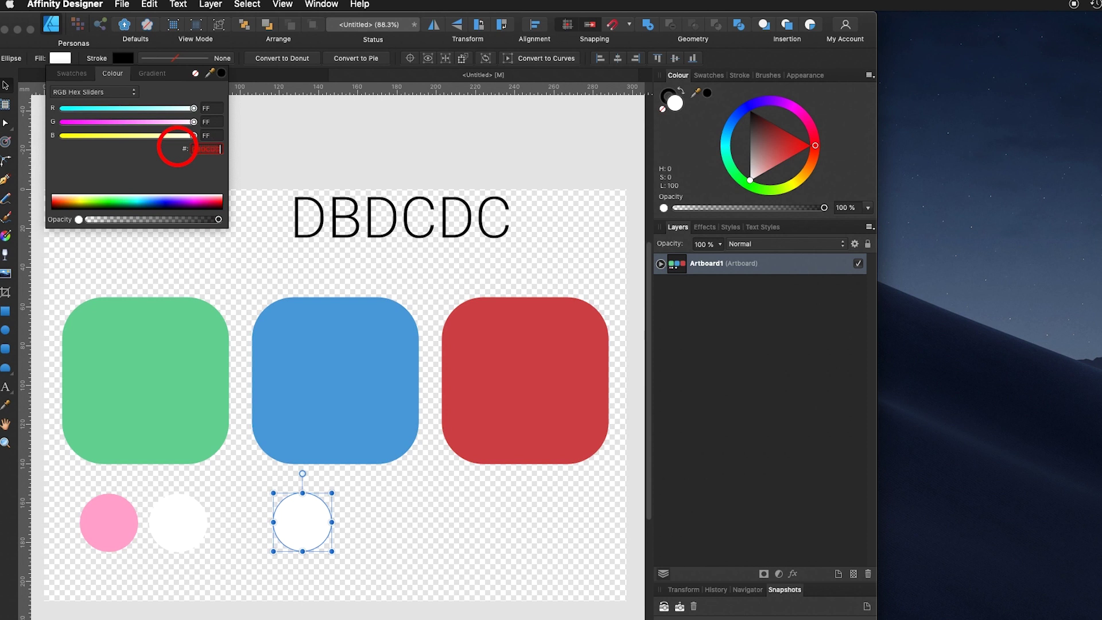
{"action": "left_click", "coordinate": [218, 121]}
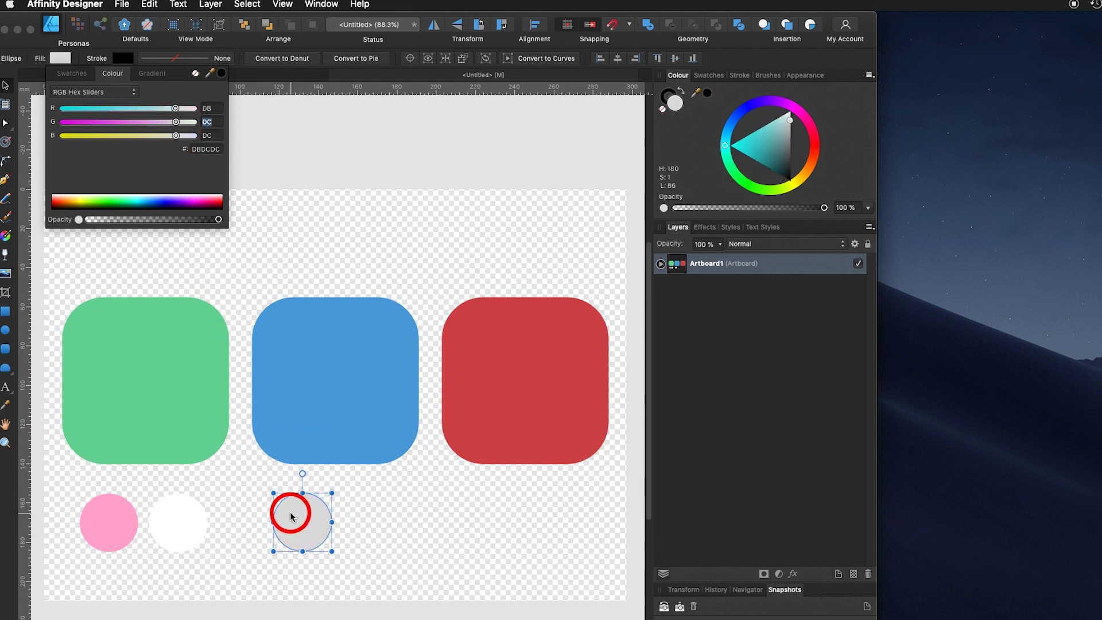
{"action": "left_click_drag", "start_coordinate": [302, 526], "coordinate": [373, 531]}
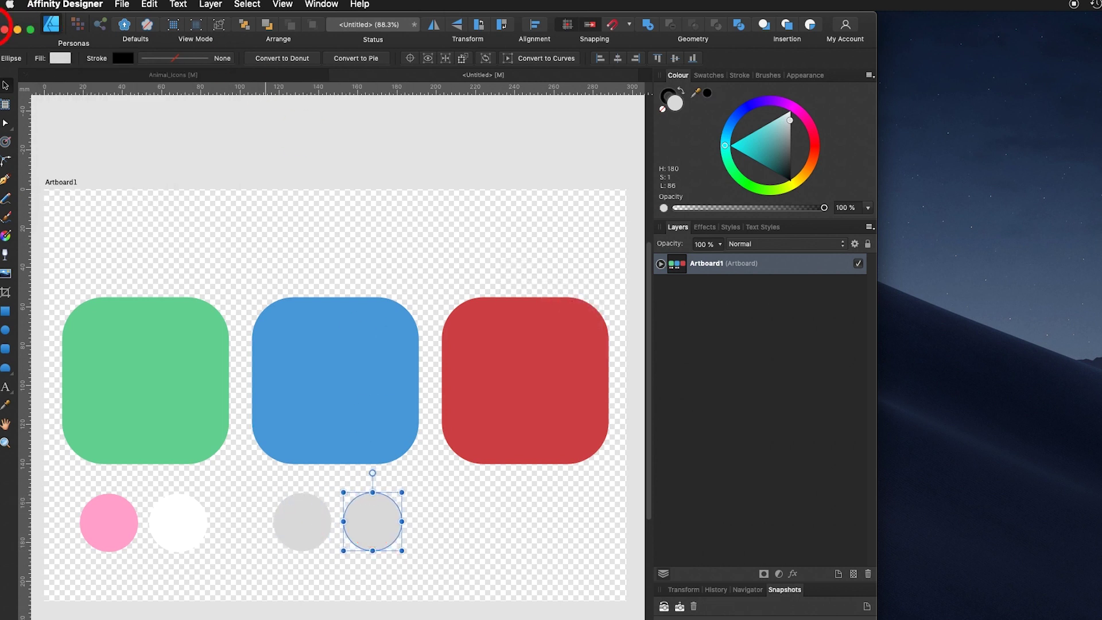
{"action": "left_click", "coordinate": [61, 59]}
Recolour the copied grey circle light blue A0D1FE
{"action": "left_click", "coordinate": [195, 150]}
{"action": "type", "text": "A0D1FE"}
{"action": "key", "text": "Return"}
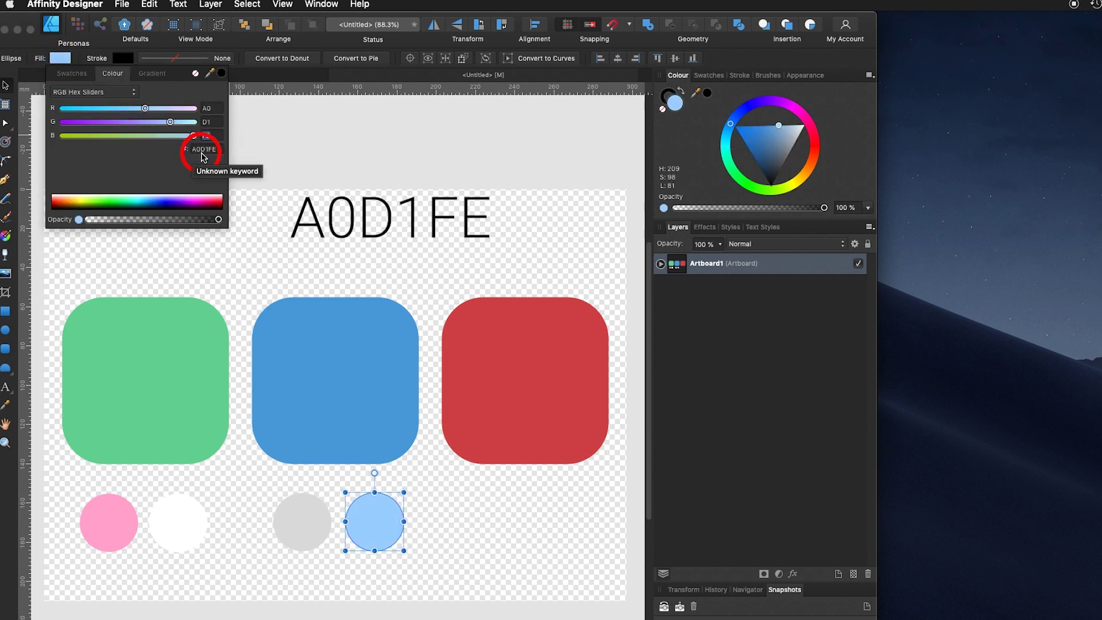
{"action": "left_click", "coordinate": [382, 528]}
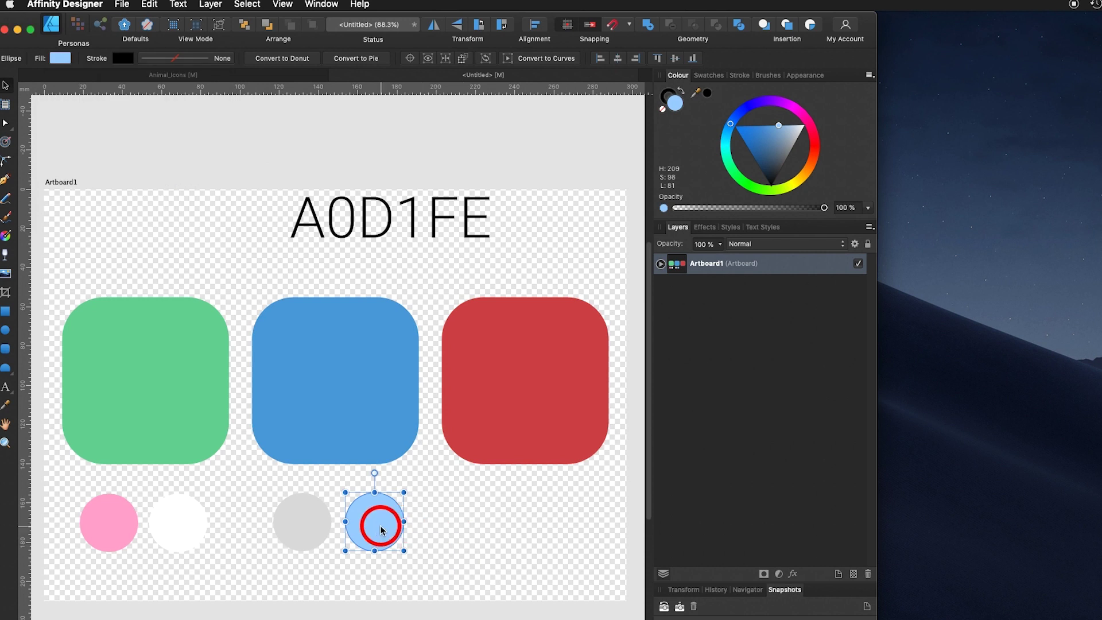
Duplicate the light blue circle to the right and make it yellow FFEA97
{"action": "left_click_drag", "start_coordinate": [383, 528], "coordinate": [487, 529], "text": "alt"}
{"action": "left_click", "coordinate": [215, 121]}
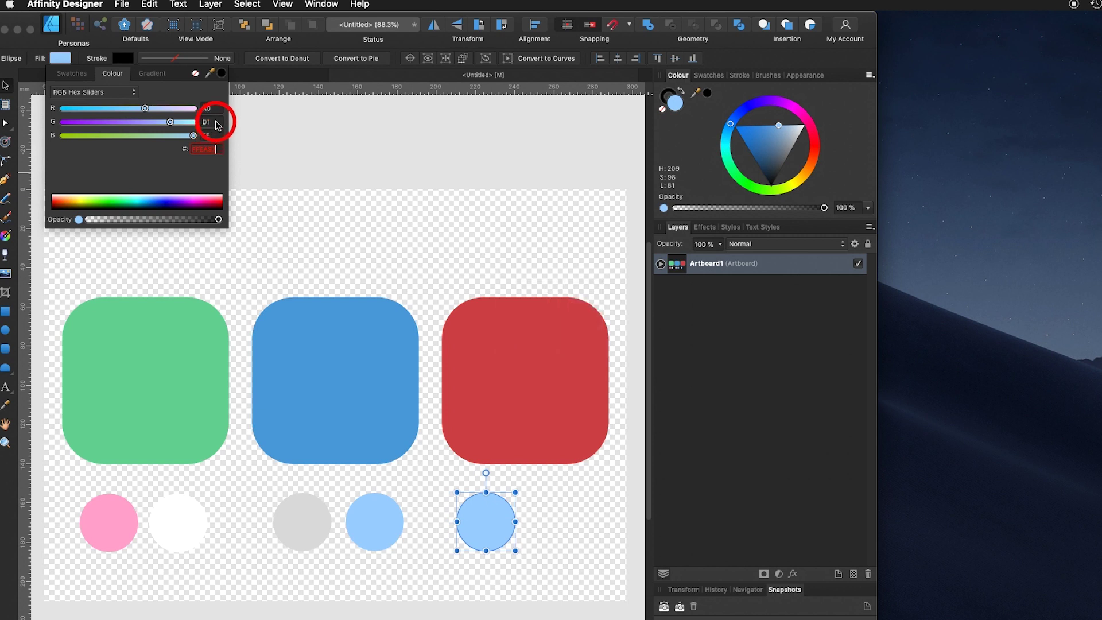
{"action": "type", "text": "EA"}
{"action": "double_click", "coordinate": [216, 122]}
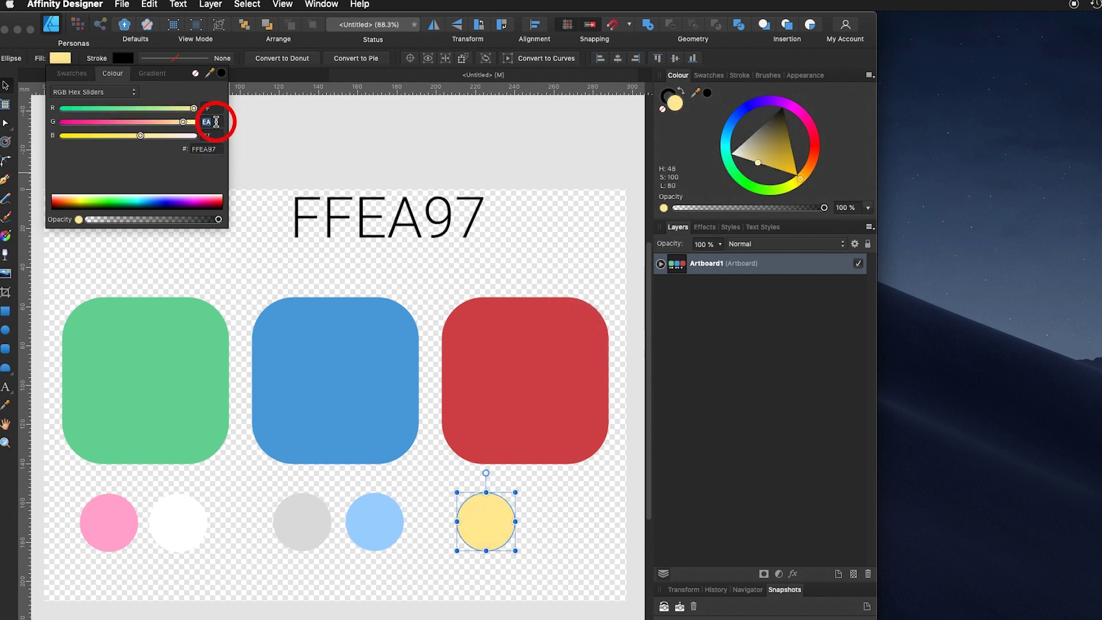
{"action": "left_click", "coordinate": [212, 159]}
{"action": "key", "text": "Return"}
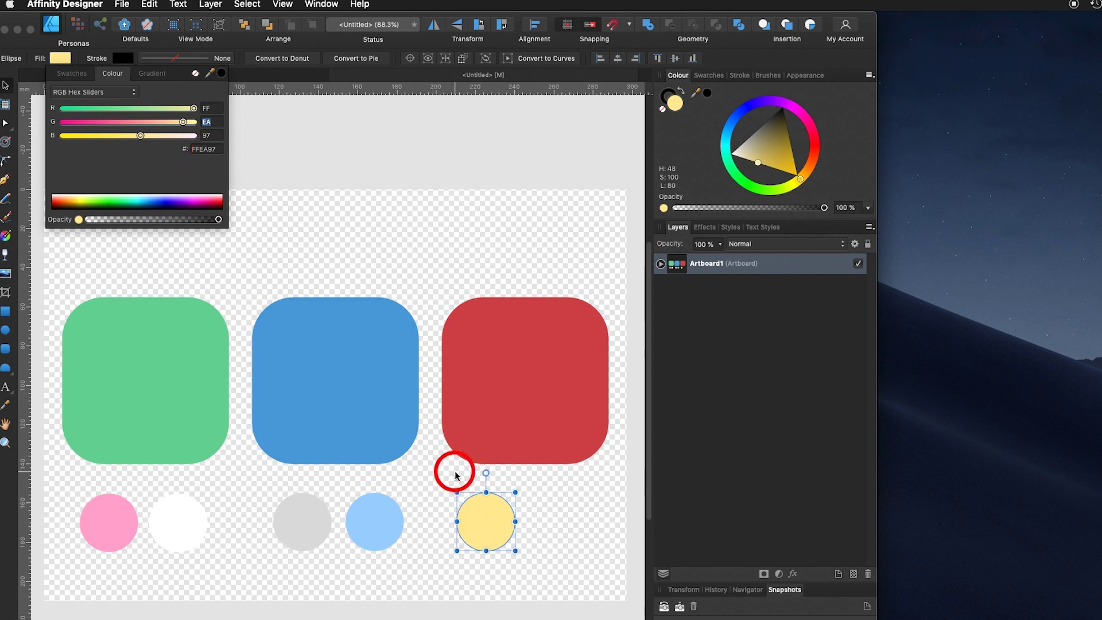
{"action": "left_click", "coordinate": [494, 530]}
Duplicate the yellow circle to the right, fill it orange FFB323, and deselect
{"action": "left_click_drag", "start_coordinate": [494, 529], "coordinate": [587, 538]}
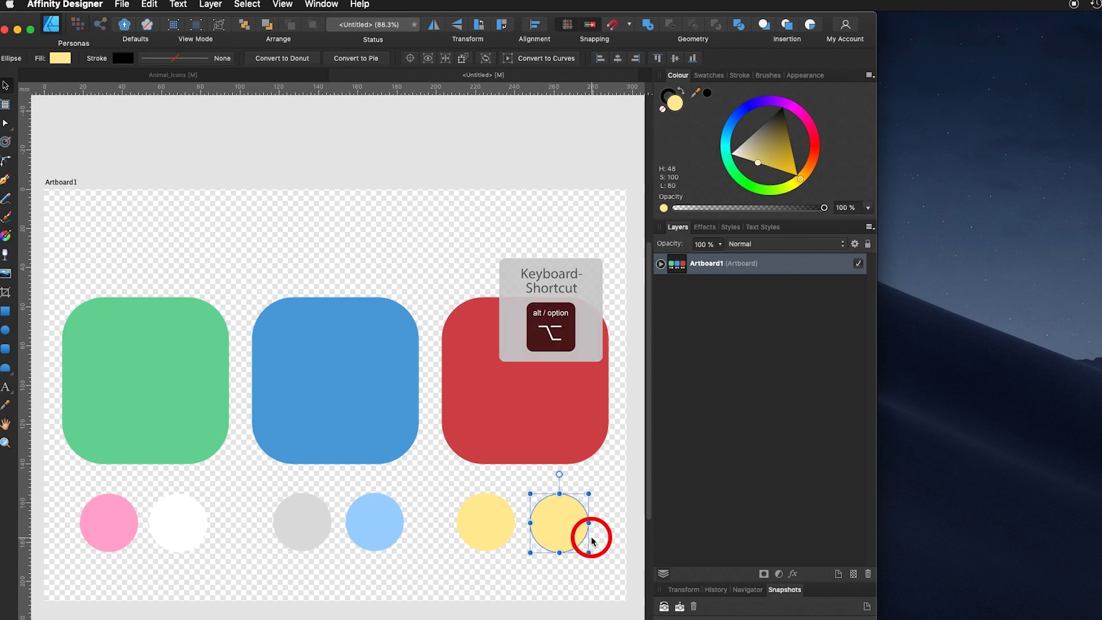
{"action": "left_click", "coordinate": [74, 72]}
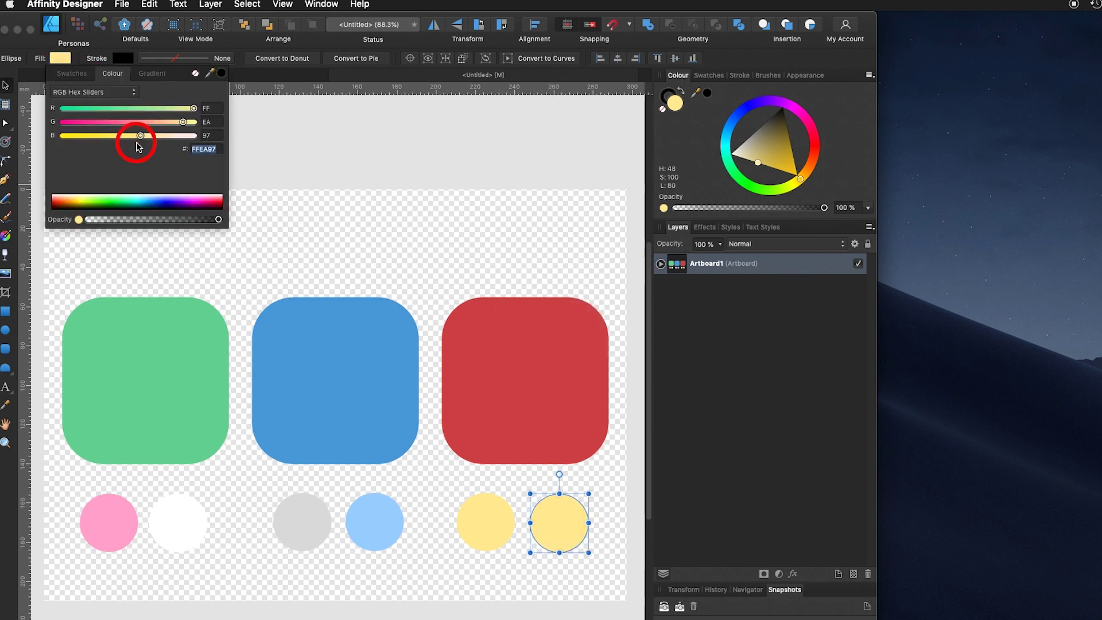
{"action": "key", "text": "BackSpace"}
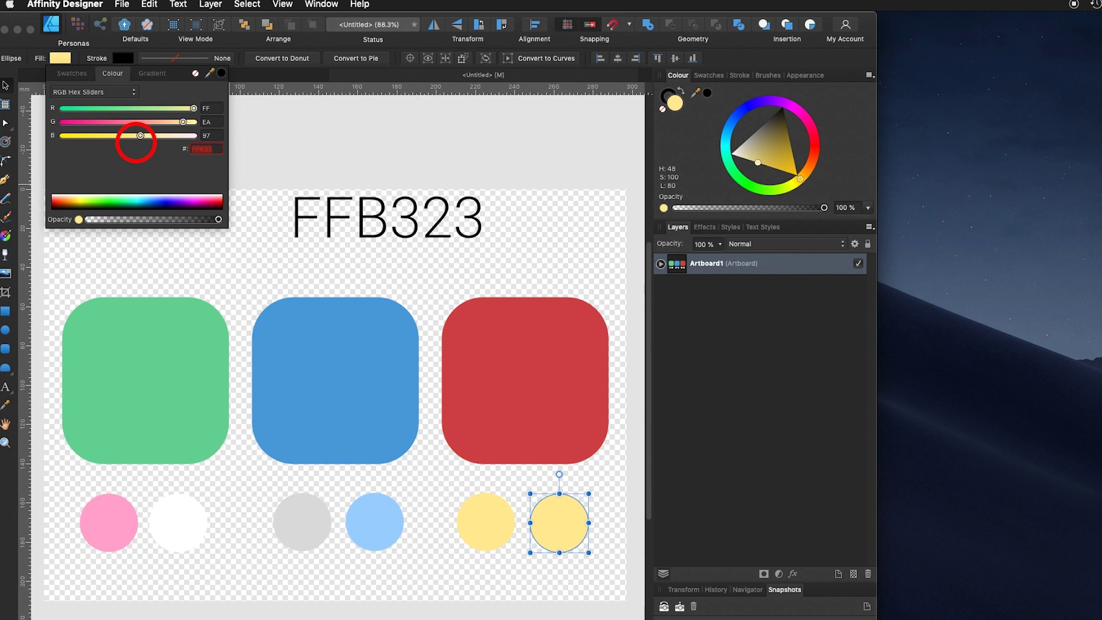
{"action": "type", "text": "FFB323"}
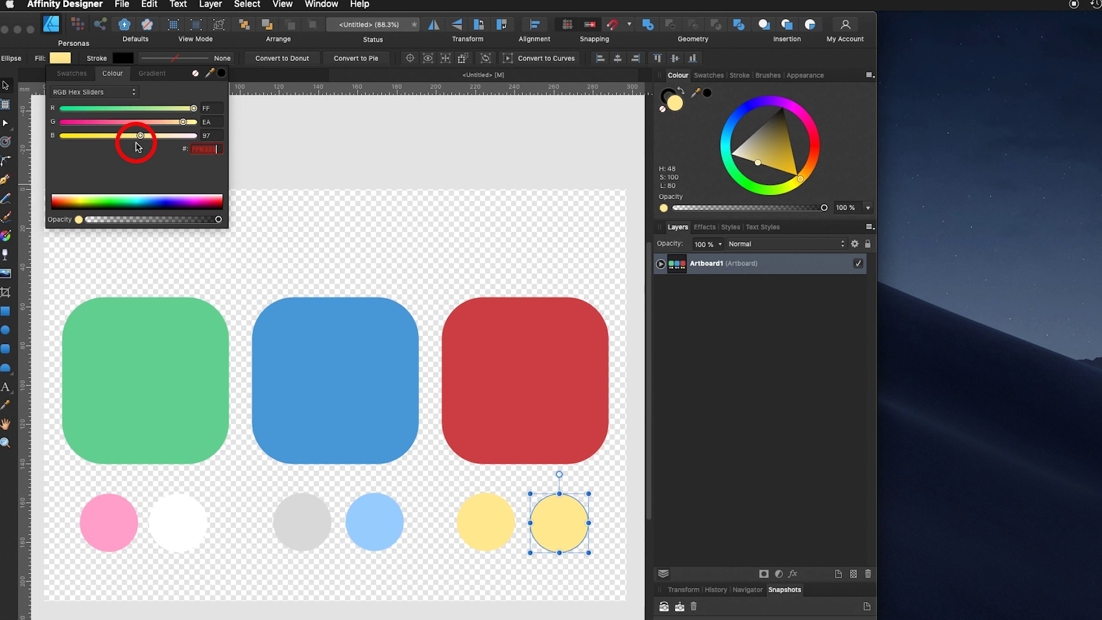
{"action": "left_click", "coordinate": [218, 122]}
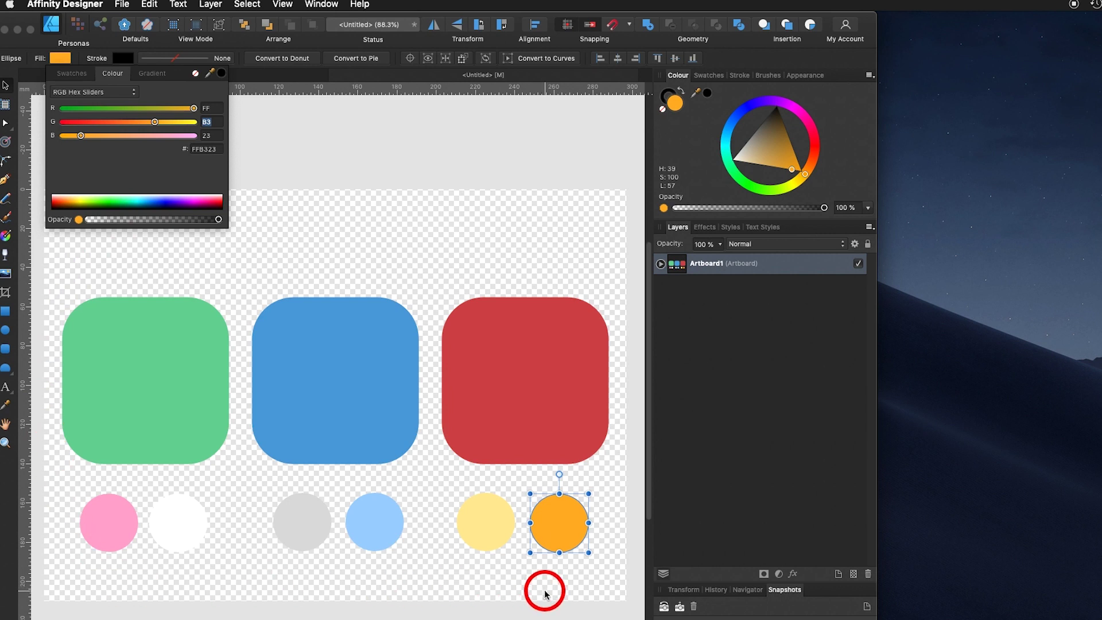
{"action": "left_click", "coordinate": [482, 234]}
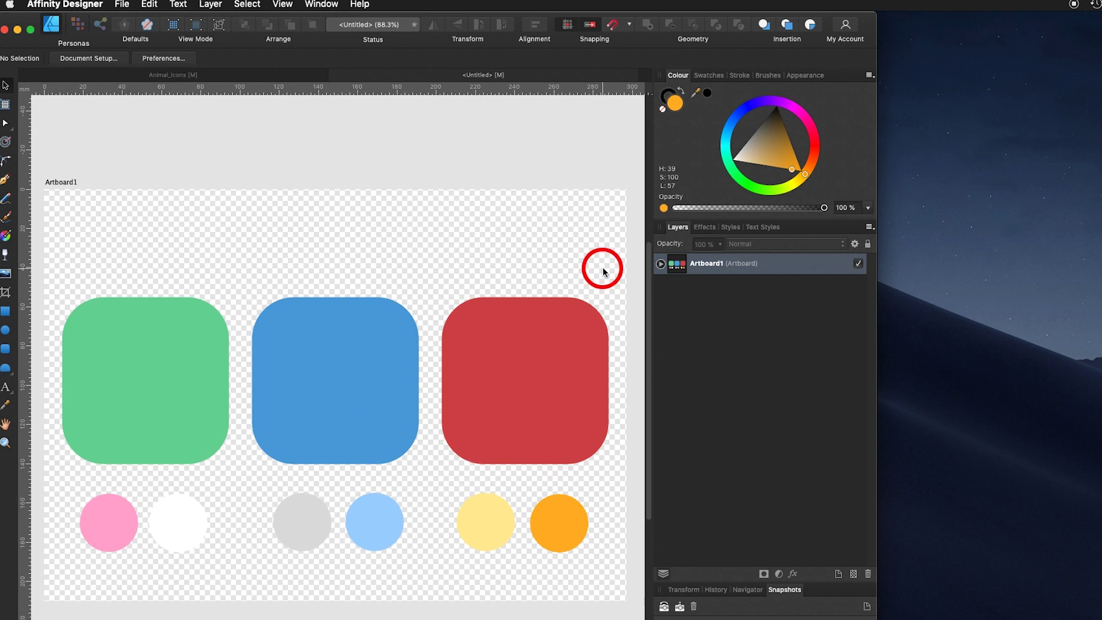
Create a new document palette in Swatches and name it Icons
{"action": "left_click", "coordinate": [709, 75]}
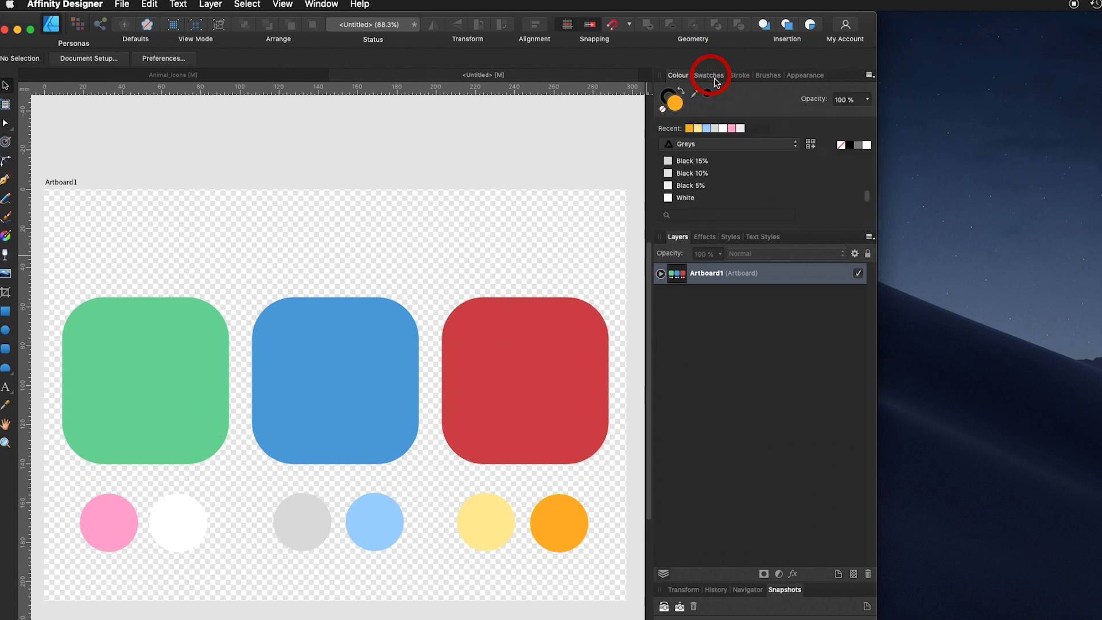
{"action": "left_click", "coordinate": [870, 76]}
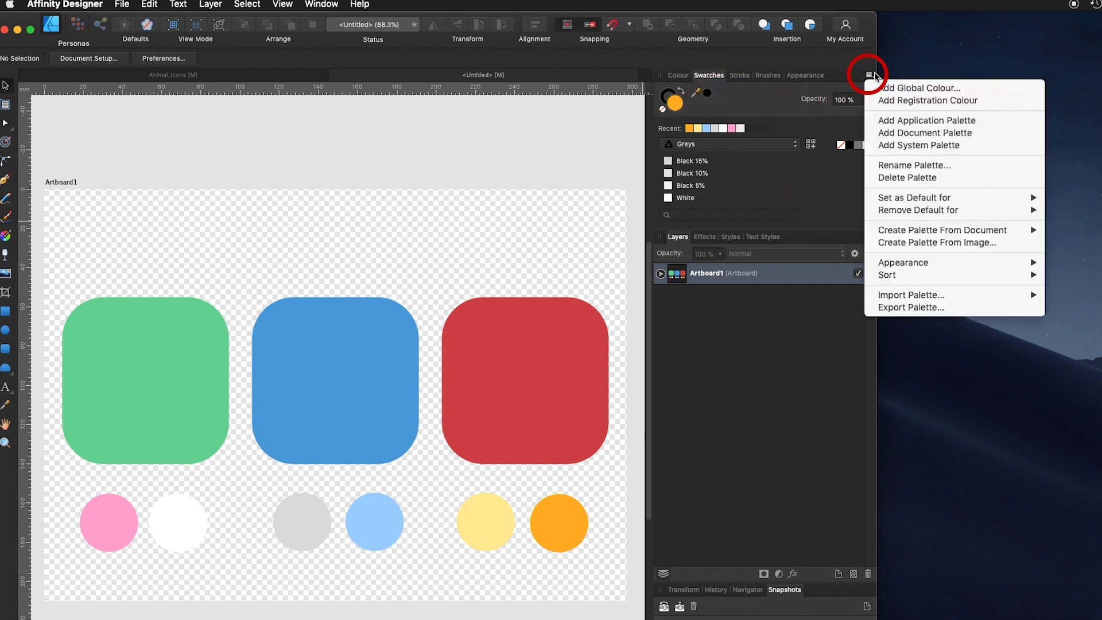
{"action": "left_click", "coordinate": [1006, 138]}
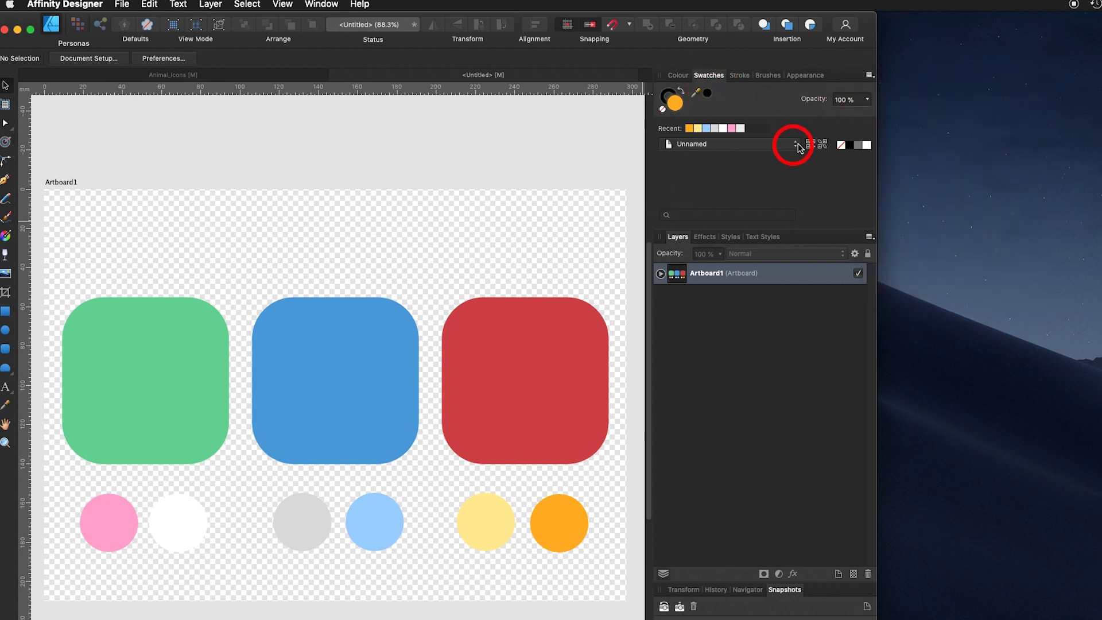
{"action": "left_click", "coordinate": [868, 75]}
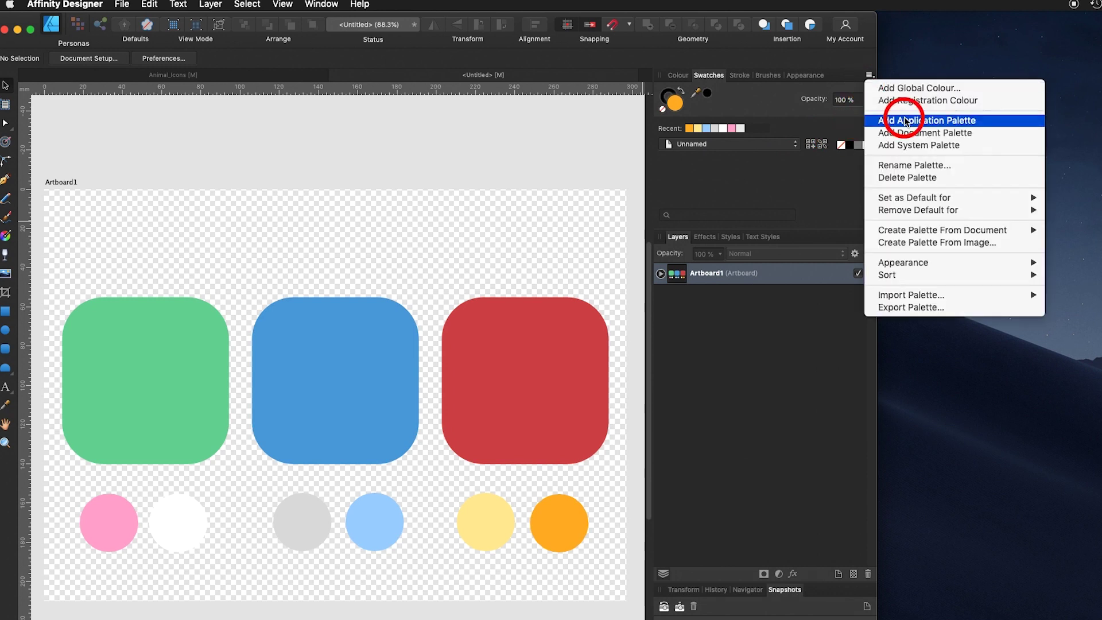
{"action": "left_click", "coordinate": [913, 165]}
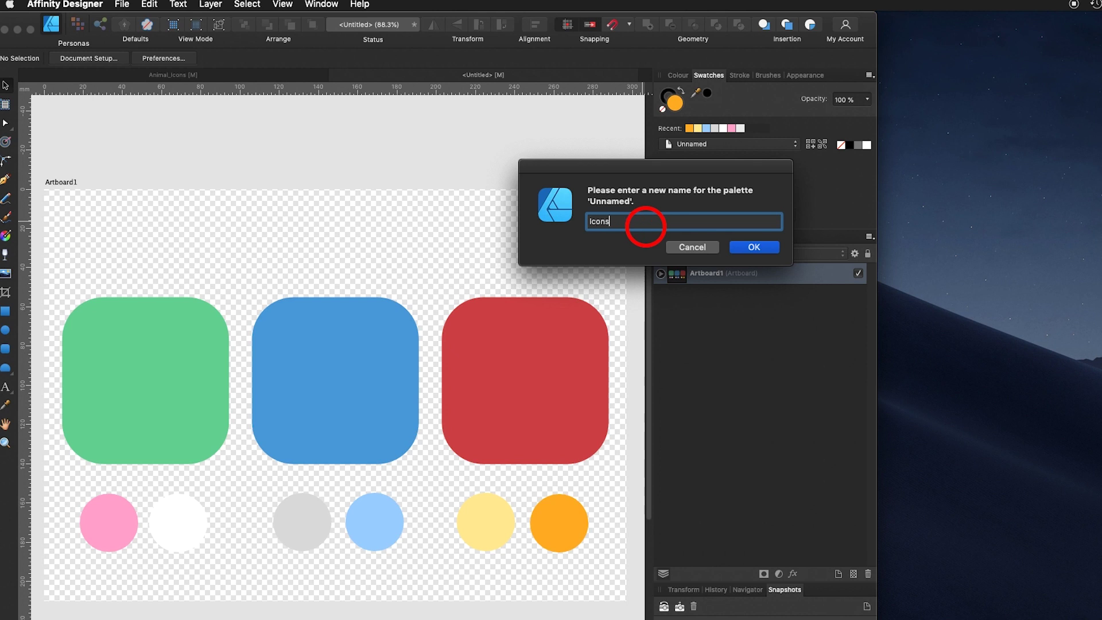
{"action": "key", "text": "Return"}
{"action": "left_click", "coordinate": [160, 361]}
Add the green tile's fill colour to the Icons palette
{"action": "left_click", "coordinate": [153, 356]}
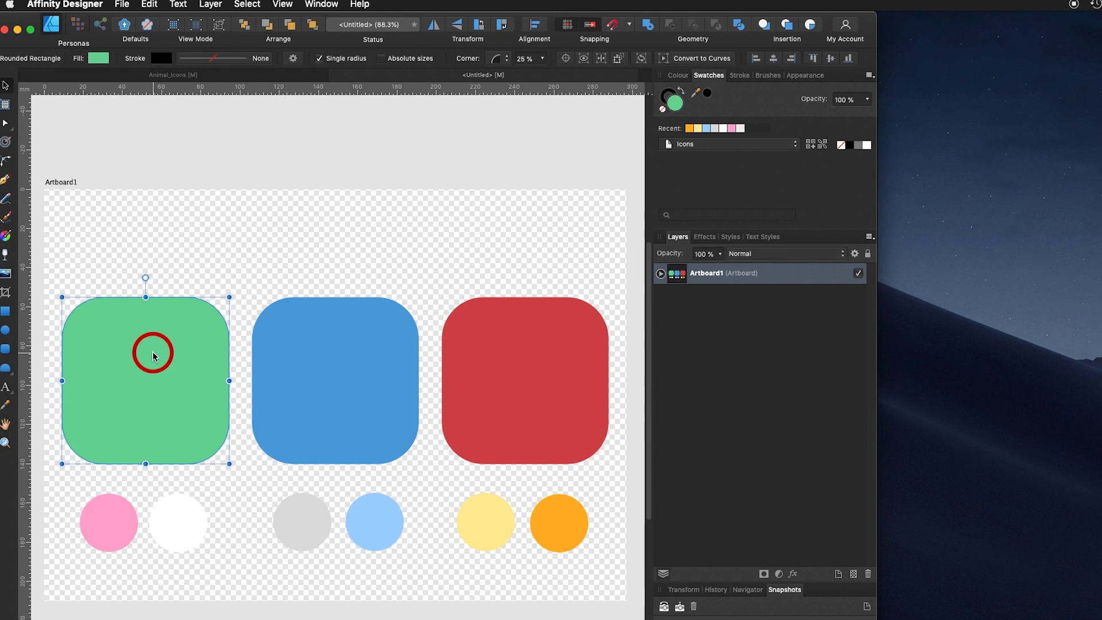
{"action": "left_click", "coordinate": [671, 104]}
{"action": "left_click", "coordinate": [676, 106]}
{"action": "left_click", "coordinate": [569, 165]}
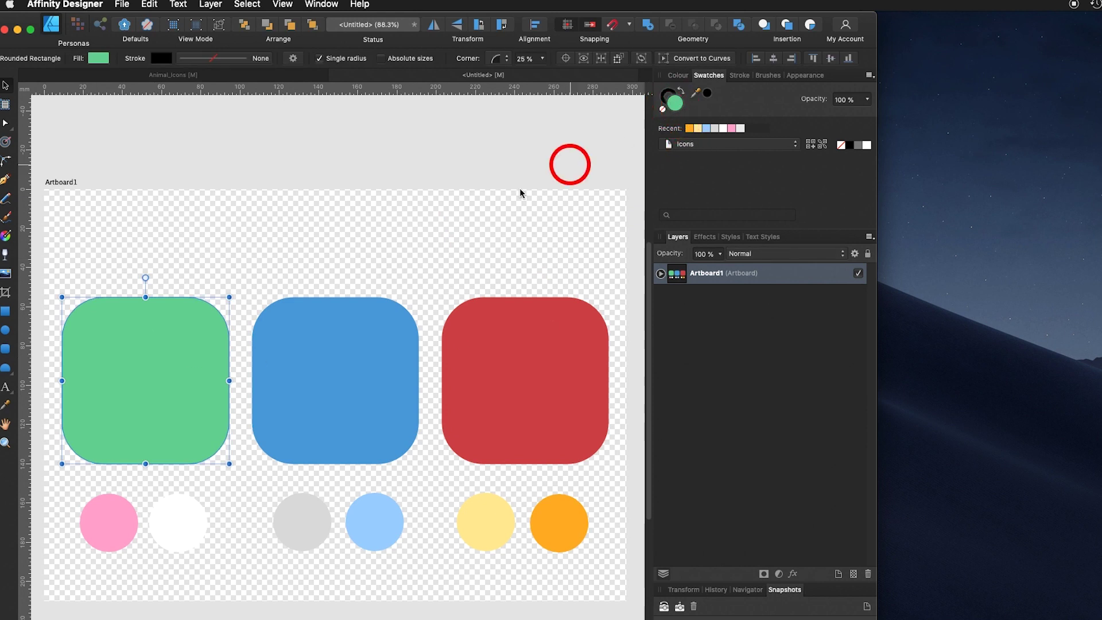
{"action": "left_click", "coordinate": [592, 145]}
{"action": "left_click", "coordinate": [676, 105]}
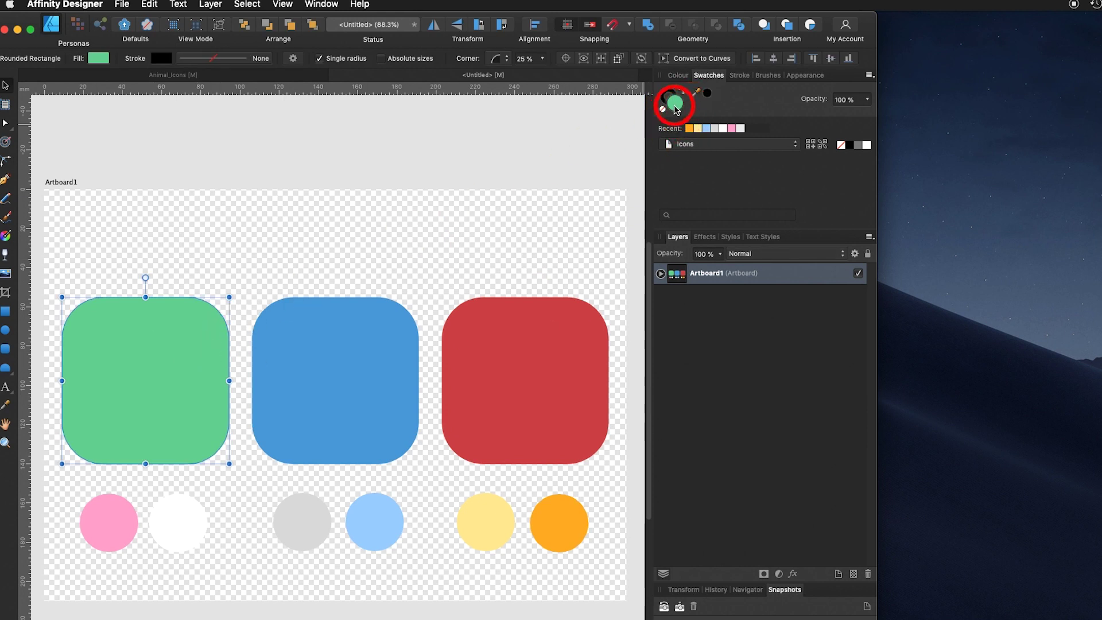
{"action": "left_click", "coordinate": [812, 147]}
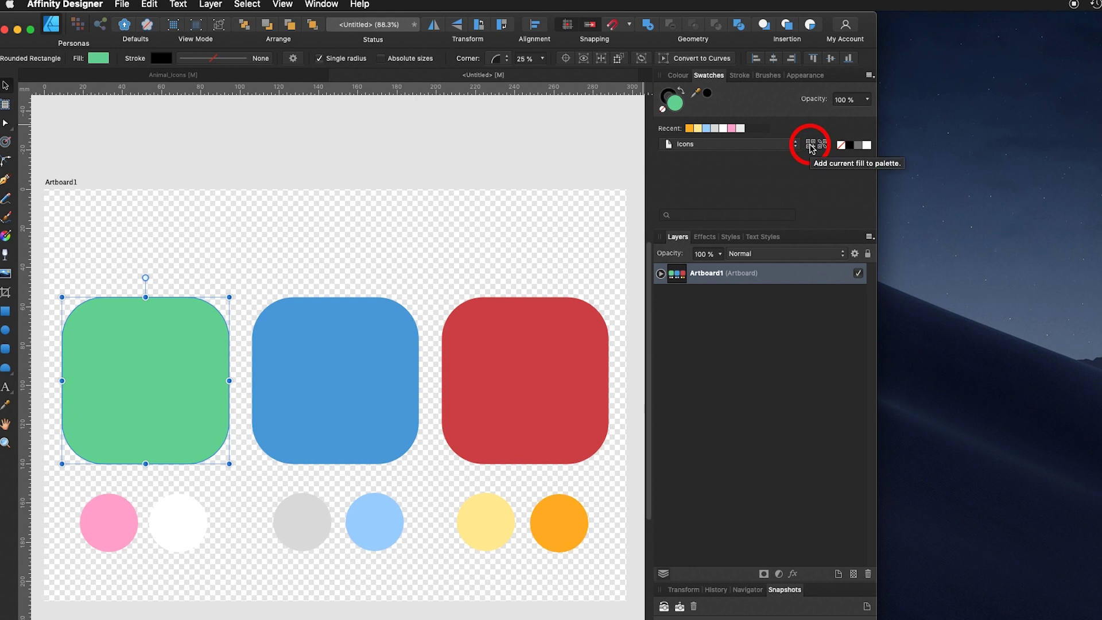
{"action": "left_click", "coordinate": [812, 147]}
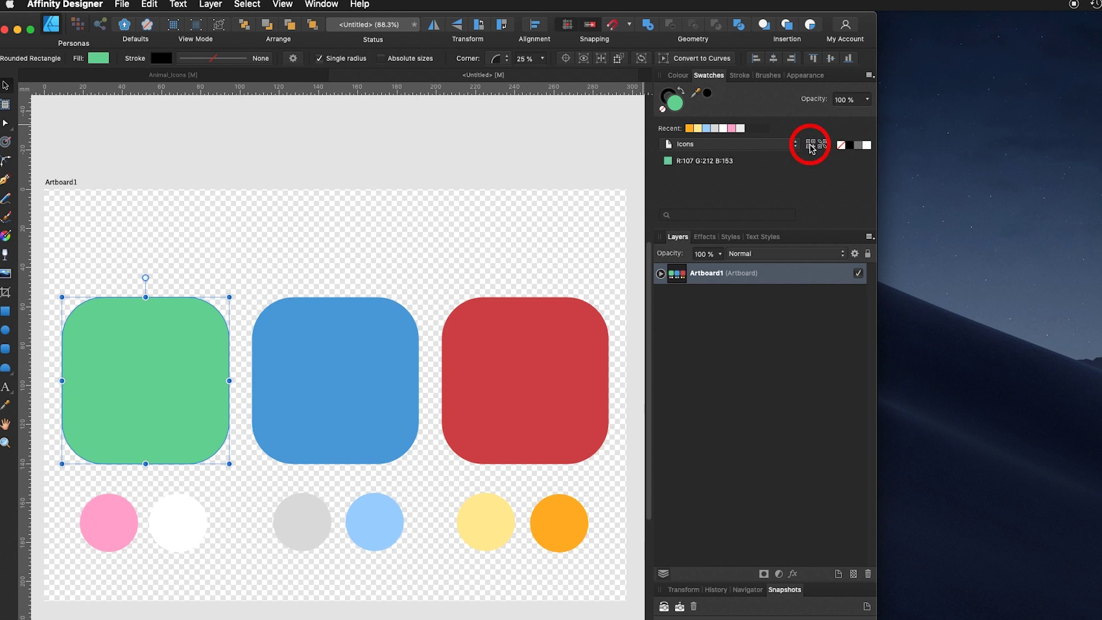
Add the pink and white circle fills to the Icons palette
{"action": "left_click", "coordinate": [119, 517]}
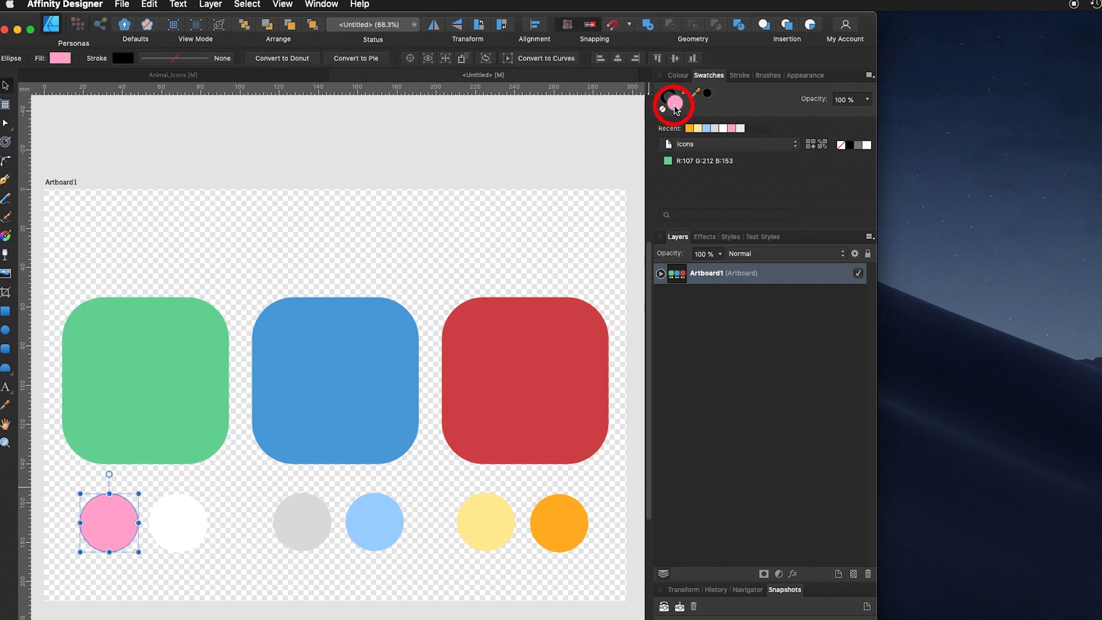
{"action": "left_click", "coordinate": [693, 104]}
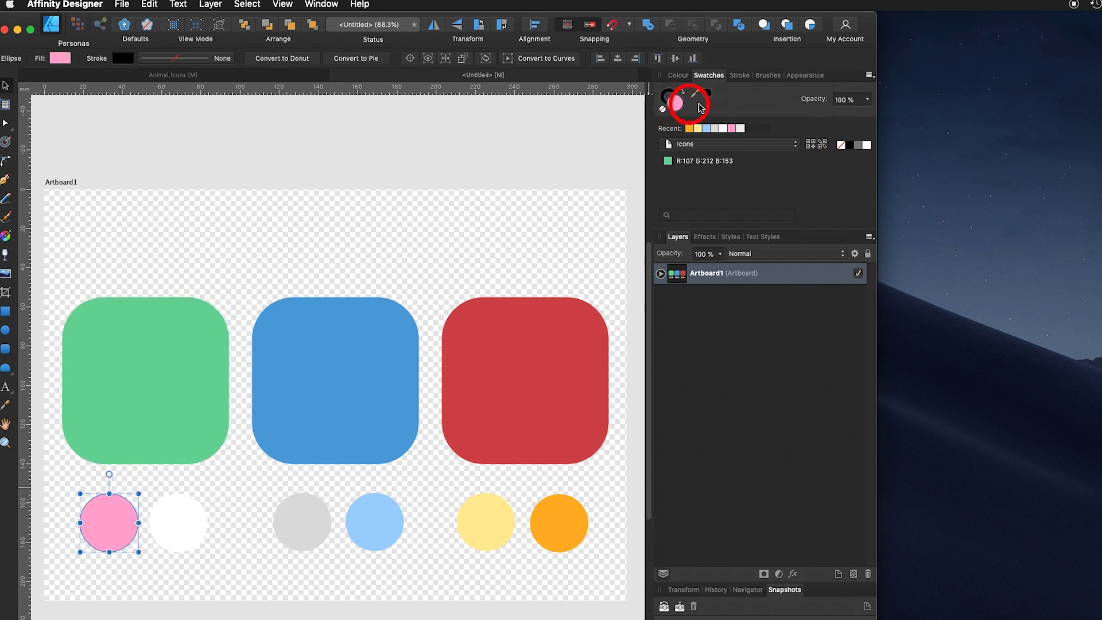
{"action": "left_click", "coordinate": [809, 147]}
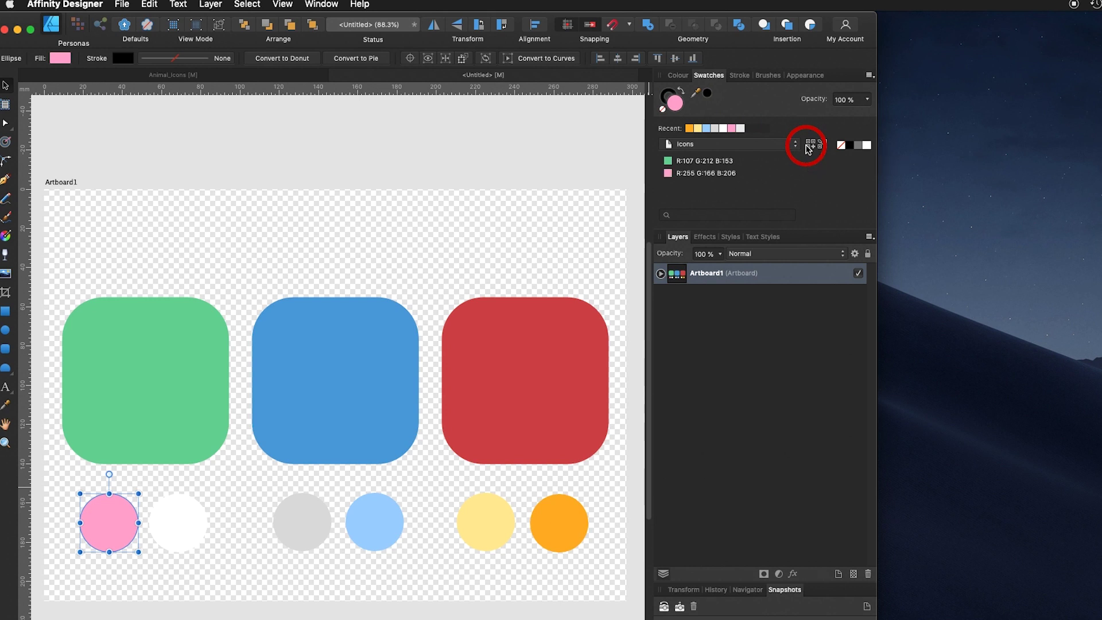
{"action": "left_click", "coordinate": [183, 532]}
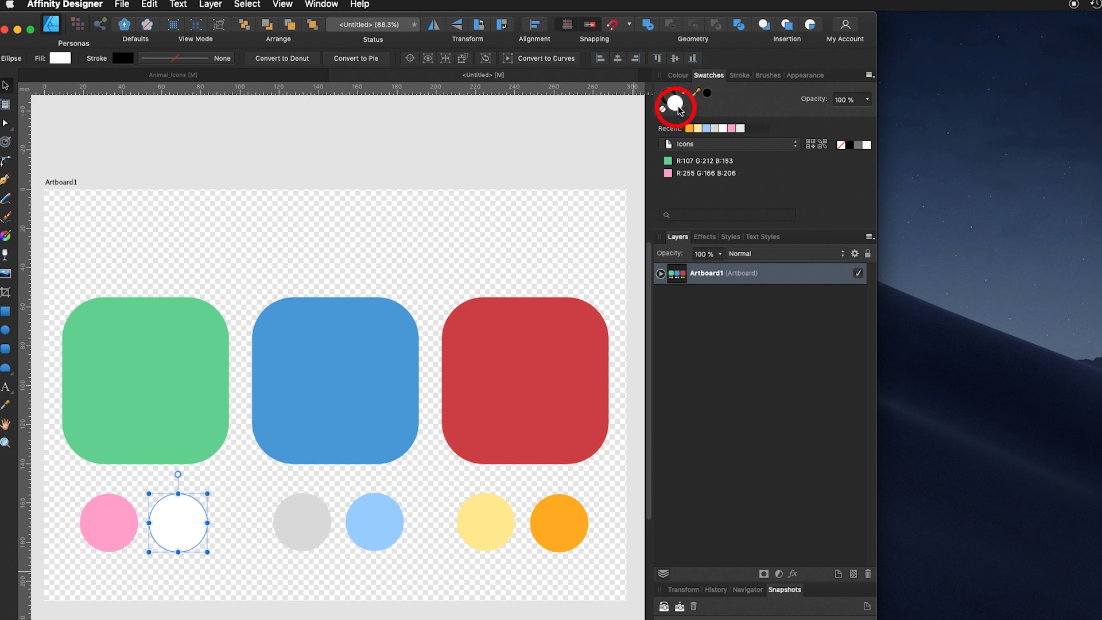
{"action": "left_click", "coordinate": [814, 147]}
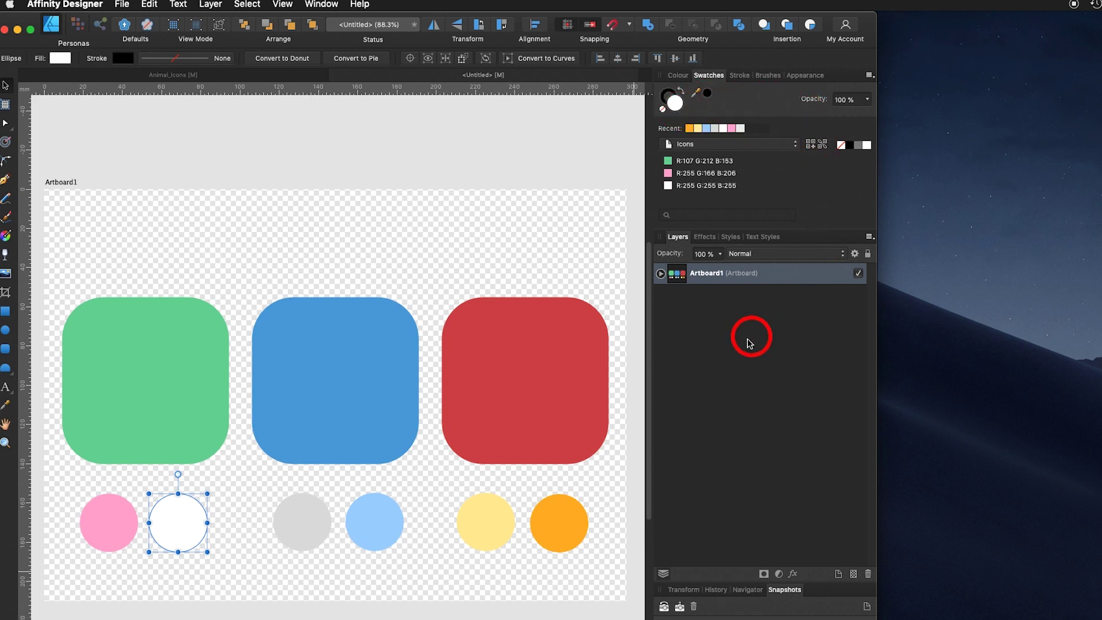
Add the blue tile, grey circle and light blue circle fills to Icons
{"action": "left_click", "coordinate": [333, 374]}
{"action": "left_click", "coordinate": [814, 146]}
{"action": "left_click", "coordinate": [309, 515]}
{"action": "left_click", "coordinate": [814, 146]}
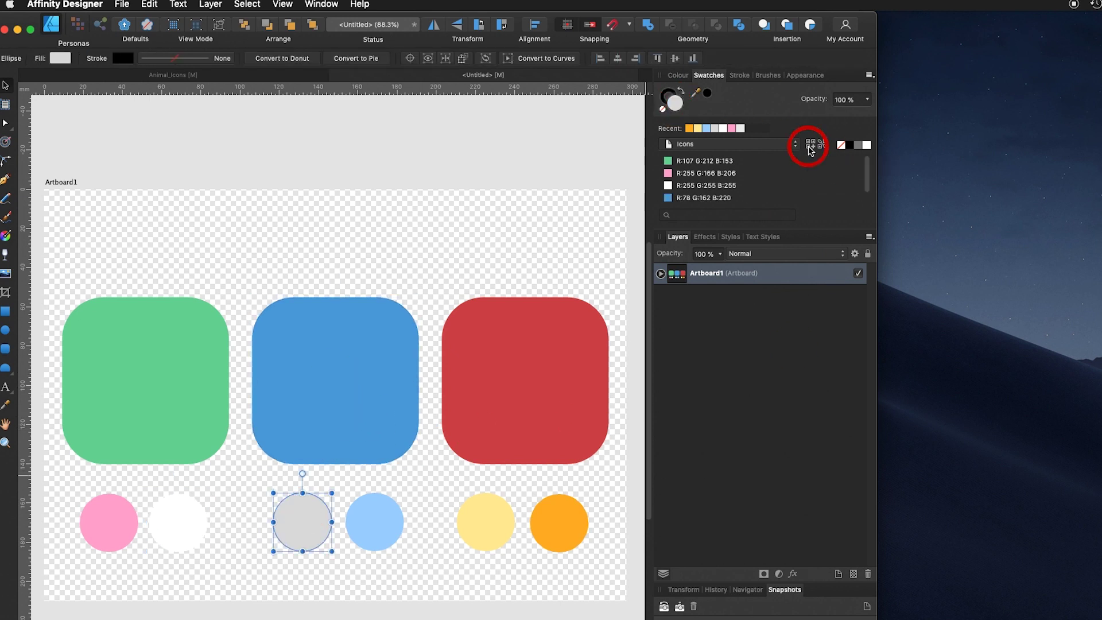
{"action": "left_click", "coordinate": [374, 520]}
{"action": "left_click", "coordinate": [814, 146]}
Add the red tile and orange circle fills to Icons, then clear the selection
{"action": "left_click", "coordinate": [526, 379]}
{"action": "left_click", "coordinate": [814, 146]}
{"action": "left_click", "coordinate": [492, 515]}
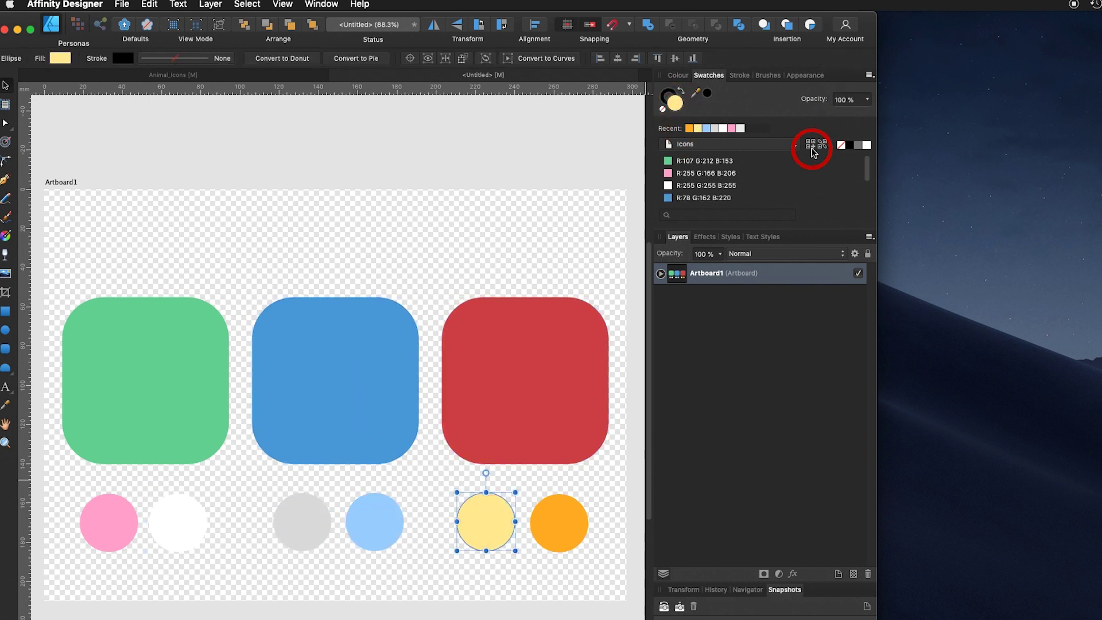
{"action": "left_click", "coordinate": [557, 523]}
{"action": "left_click", "coordinate": [814, 146]}
{"action": "key", "text": "Escape"}
{"action": "left_click_drag", "start_coordinate": [871, 362], "coordinate": [804, 362]}
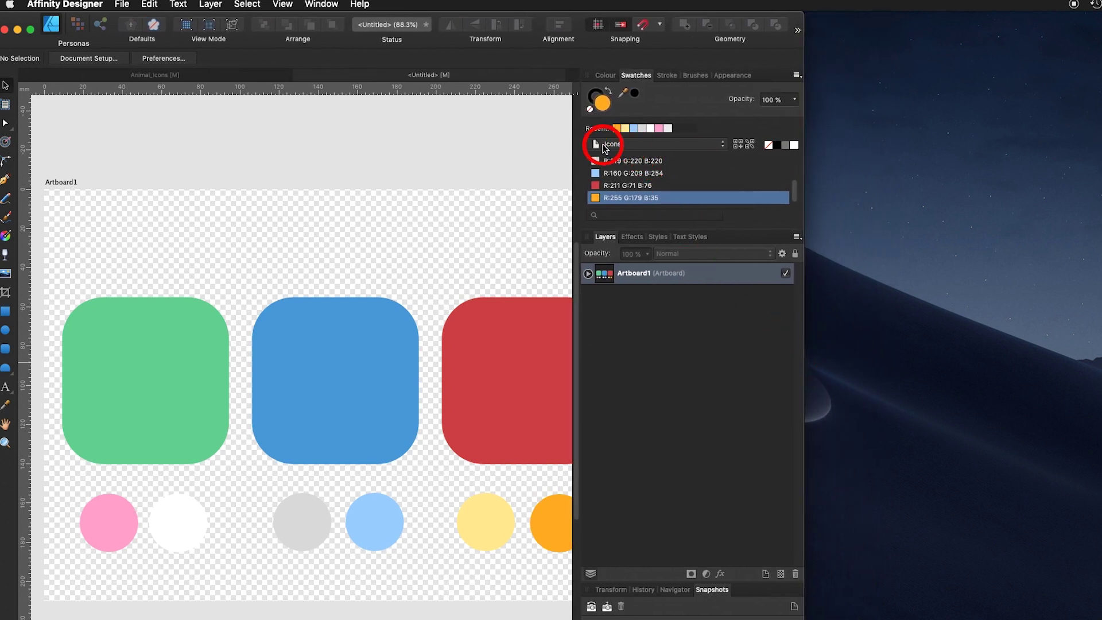
Import Animal Icons.afpalette as a document palette, then show the Icons palette again
{"action": "left_click", "coordinate": [796, 75]}
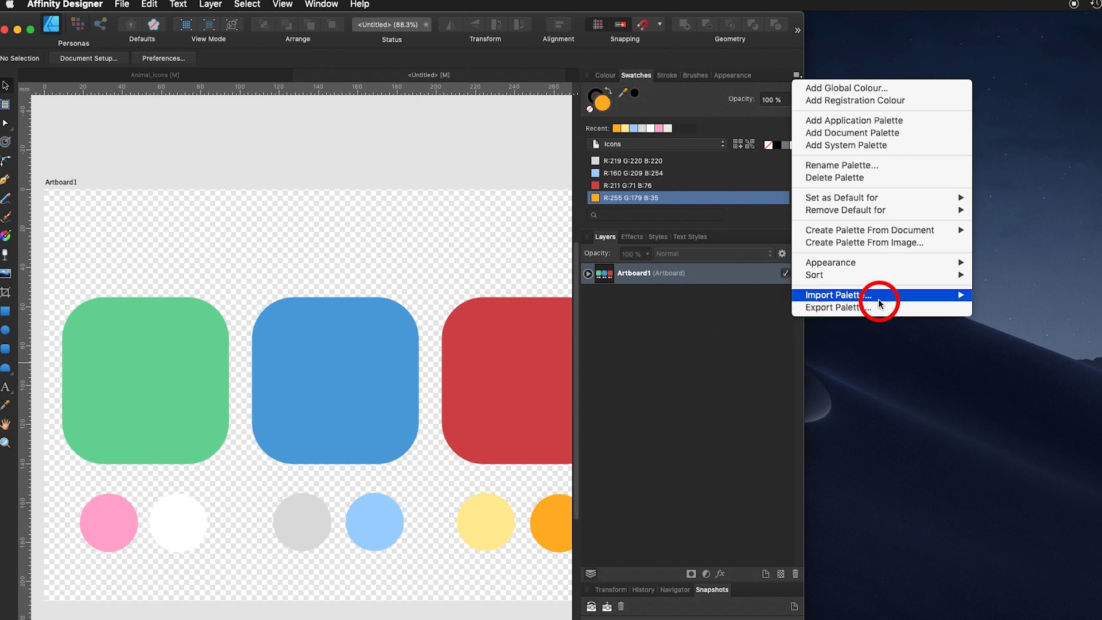
{"action": "mouse_move", "coordinate": [884, 296]}
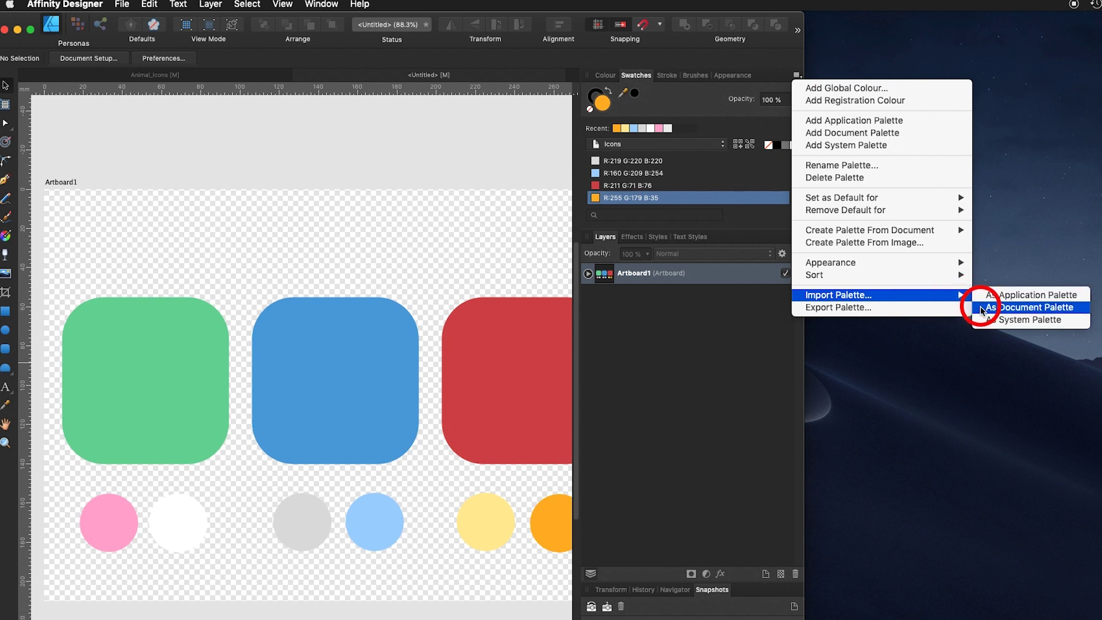
{"action": "left_click", "coordinate": [1079, 310]}
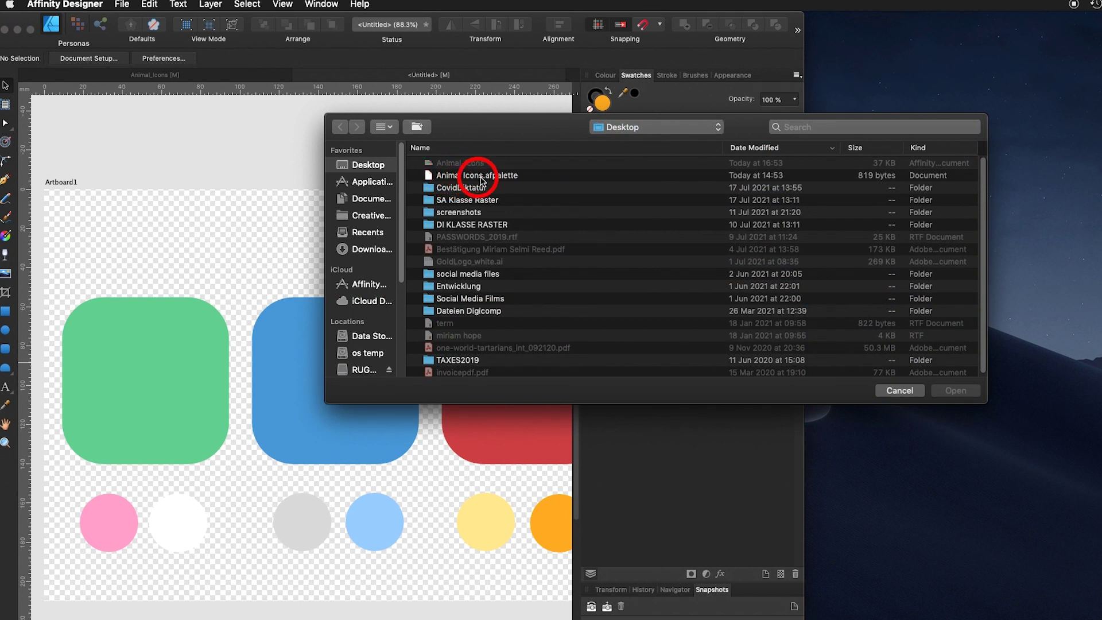
{"action": "left_click", "coordinate": [507, 183]}
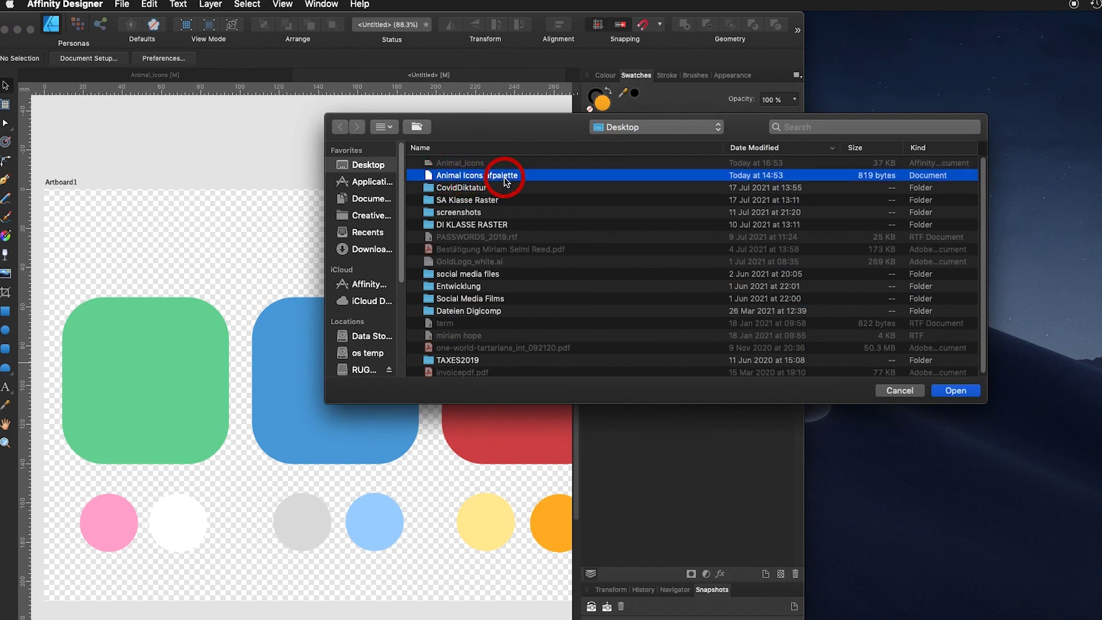
{"action": "left_click", "coordinate": [955, 390]}
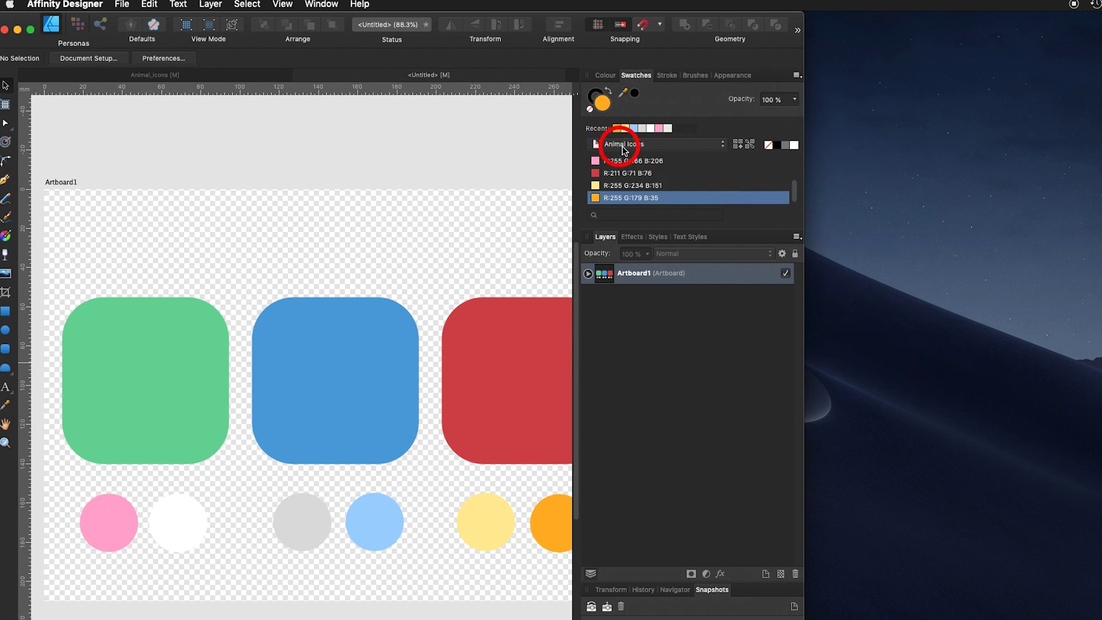
{"action": "left_click", "coordinate": [673, 144]}
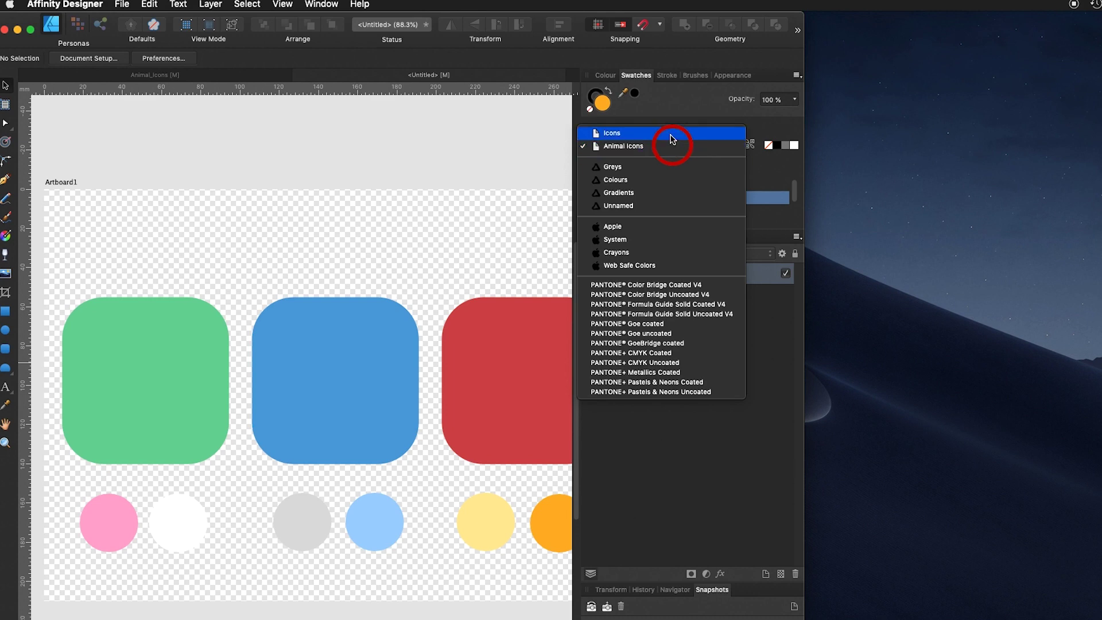
{"action": "left_click", "coordinate": [671, 137]}
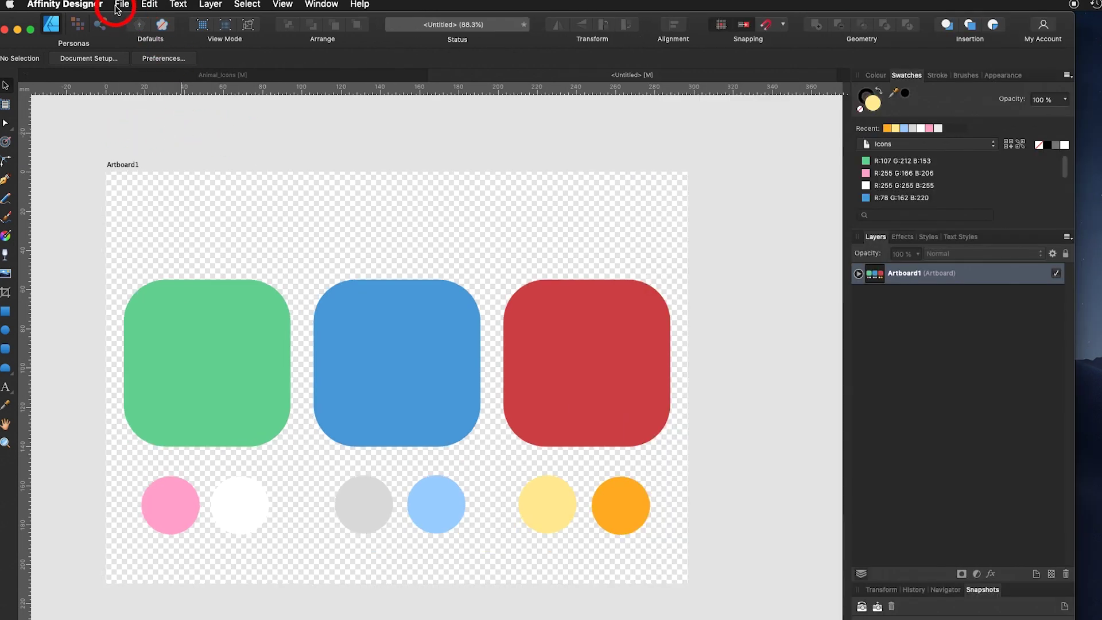
Save the design as MyIcons.afdesign on the Desktop via Save As
{"action": "left_click", "coordinate": [120, 5]}
{"action": "left_click", "coordinate": [173, 119]}
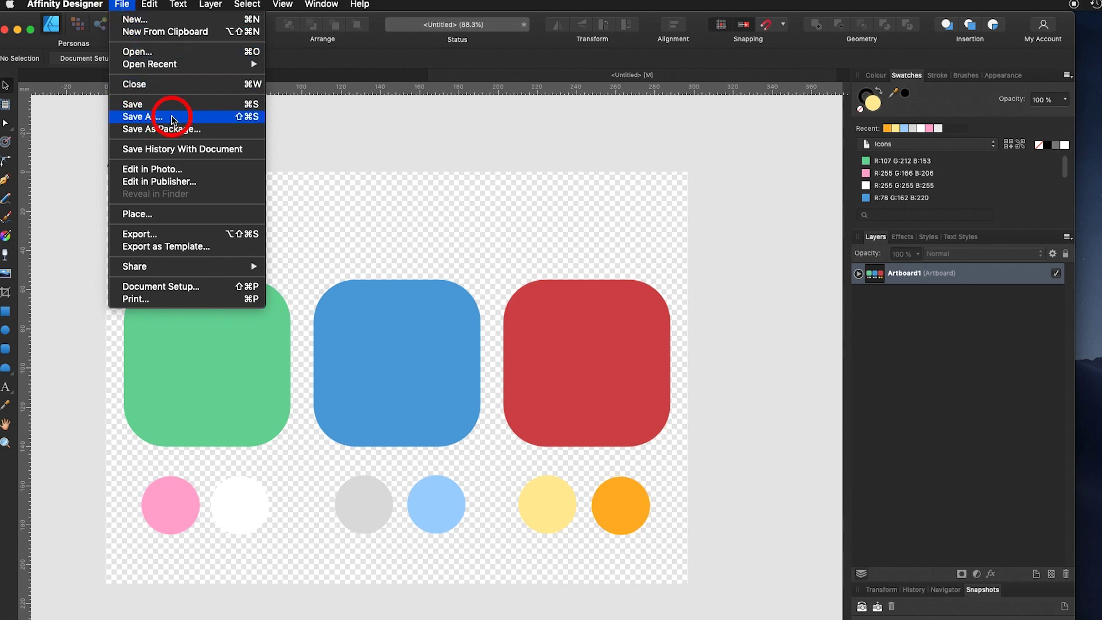
{"action": "left_click", "coordinate": [719, 257]}
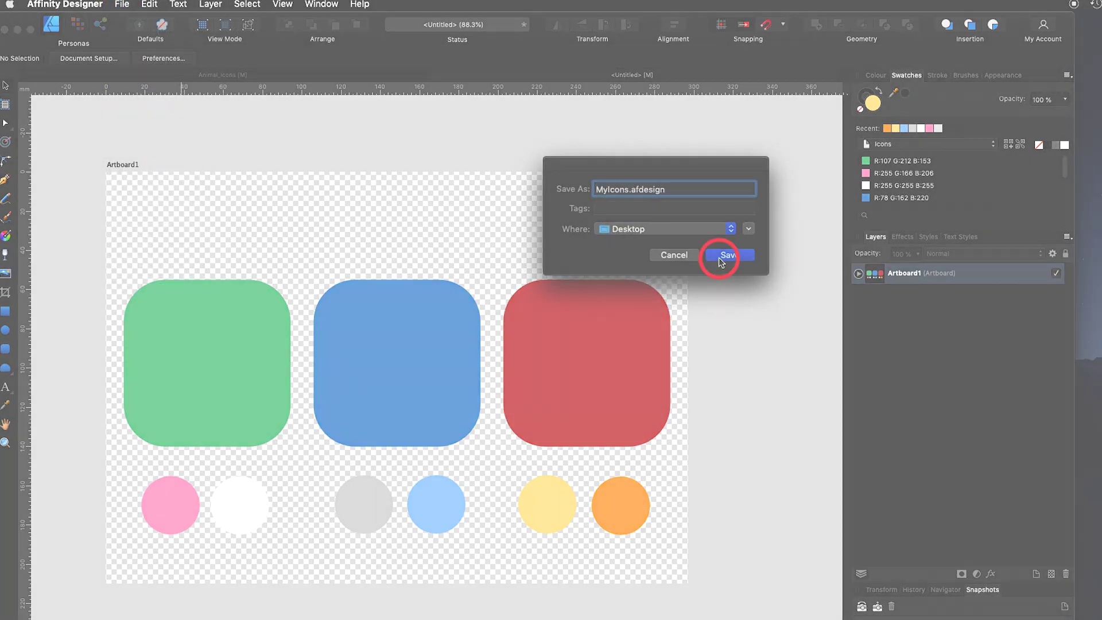